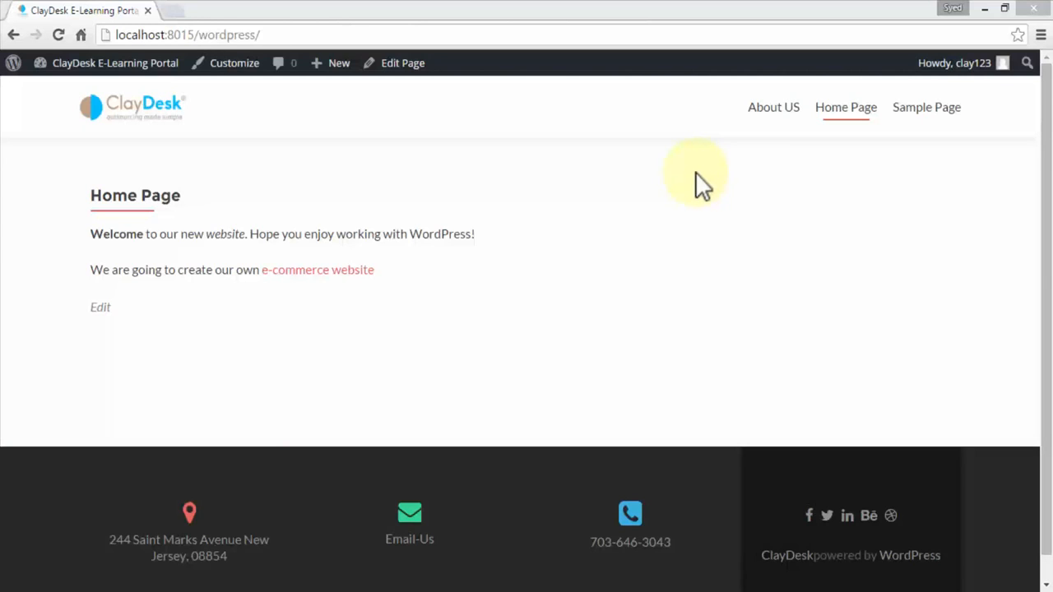
Open the WordPress dashboard and go to the page for adding new plugins
mouse_move(83, 64)
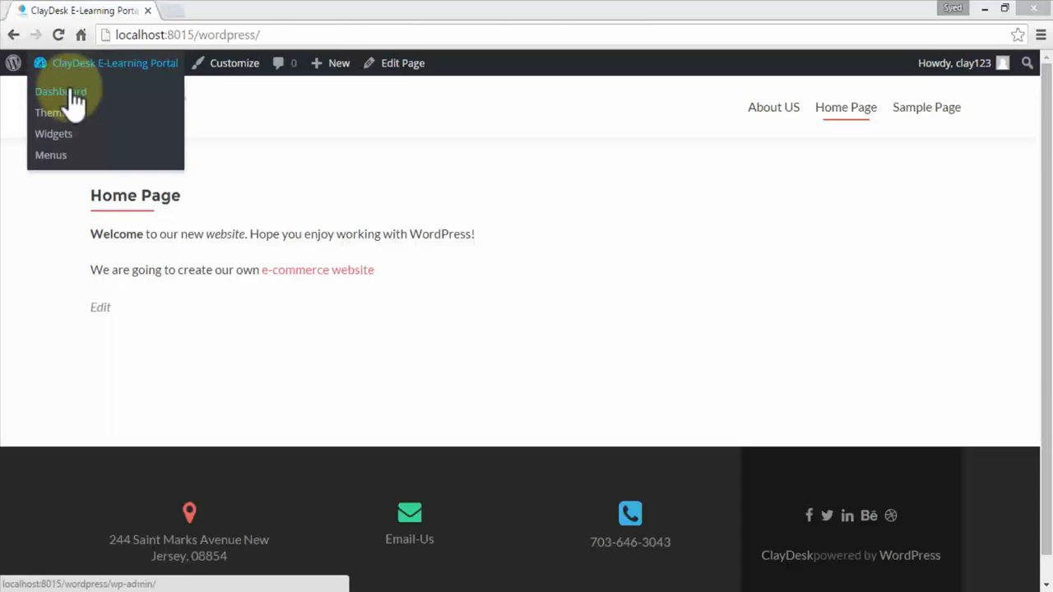
click(73, 93)
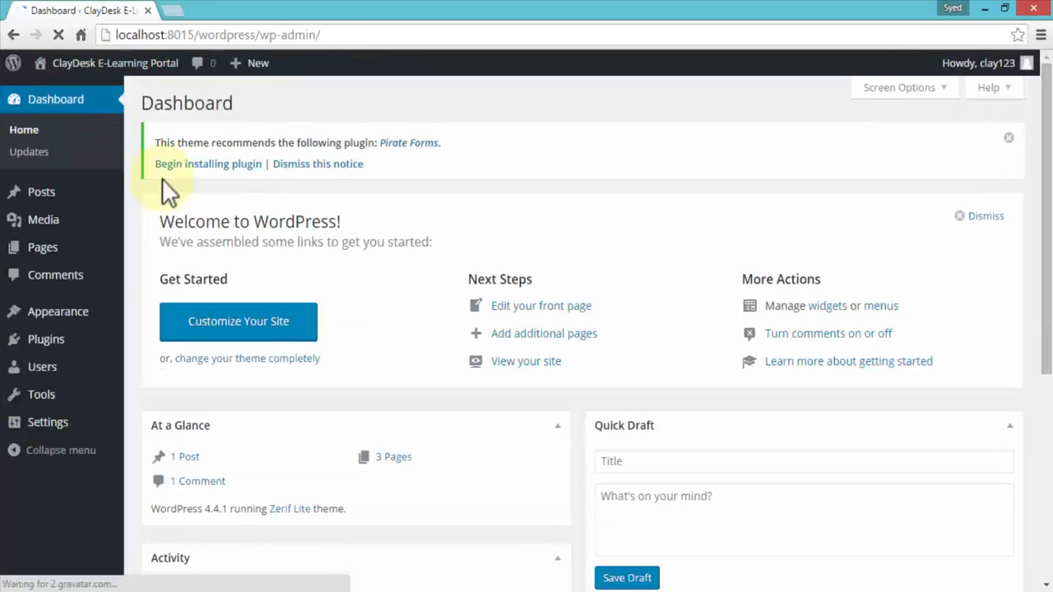
mouse_move(57, 324)
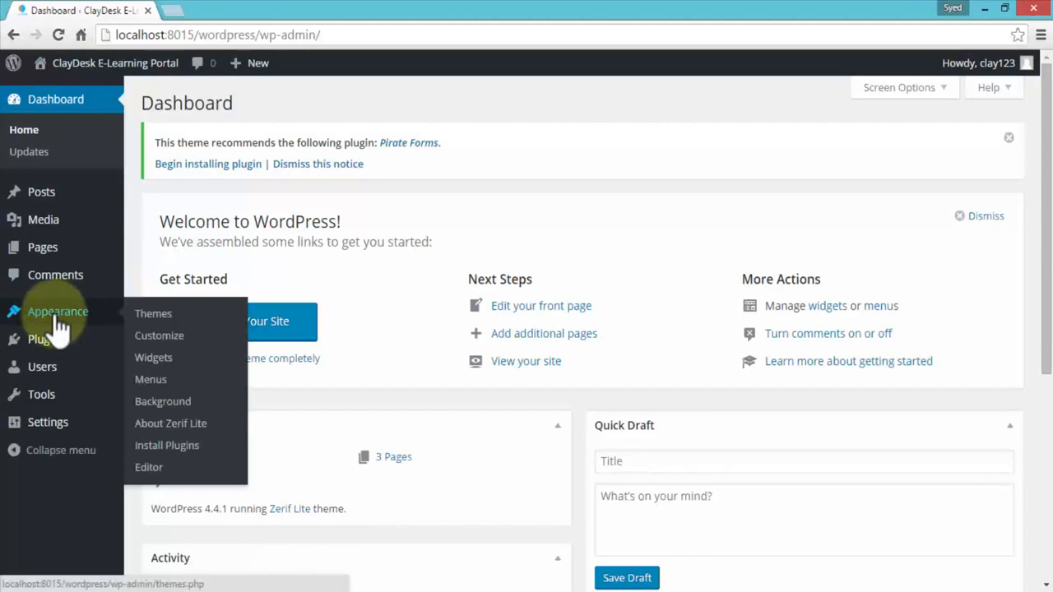
mouse_move(51, 350)
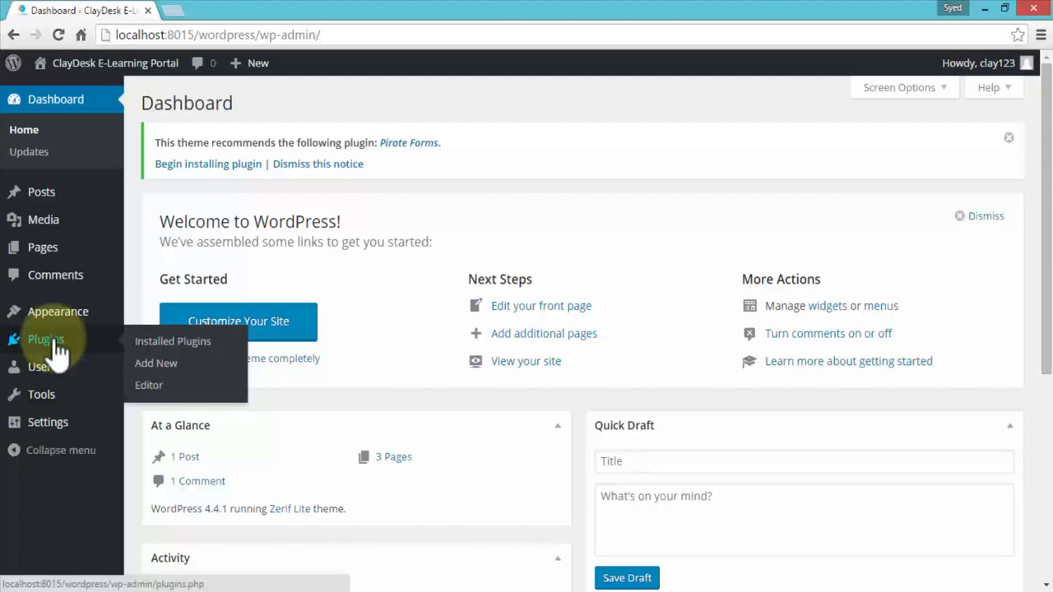
click(56, 344)
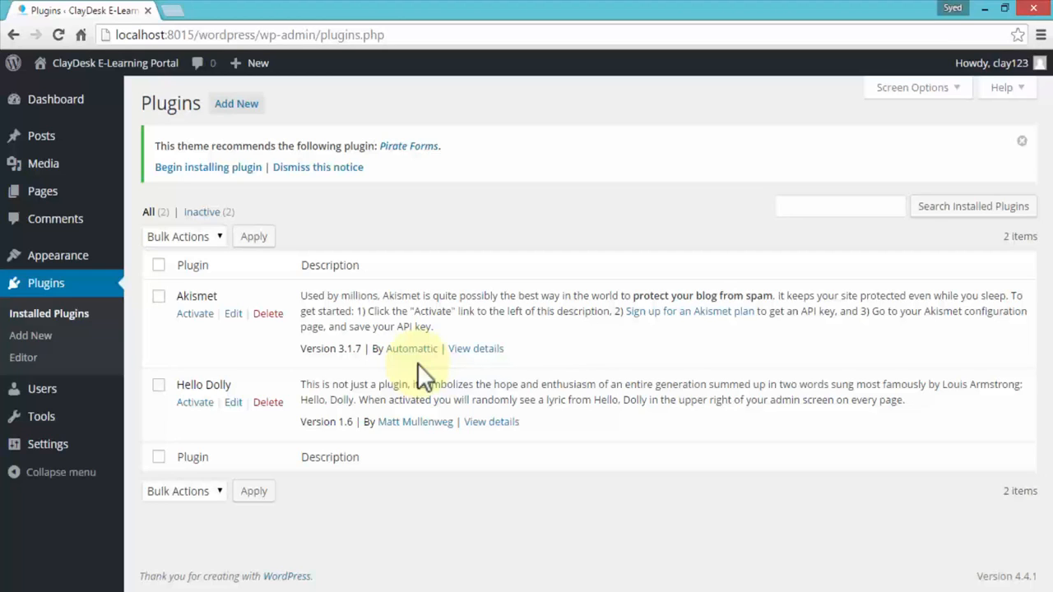
click(236, 105)
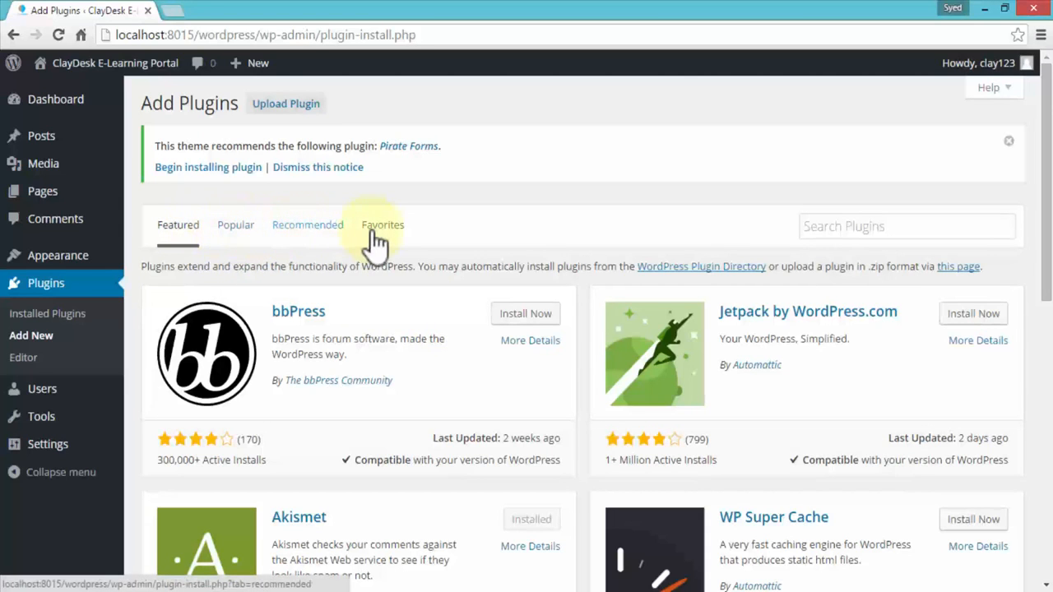
Look through the featured plugins and search the plugin directory for "slider"
scroll(486, 382, down, 4)
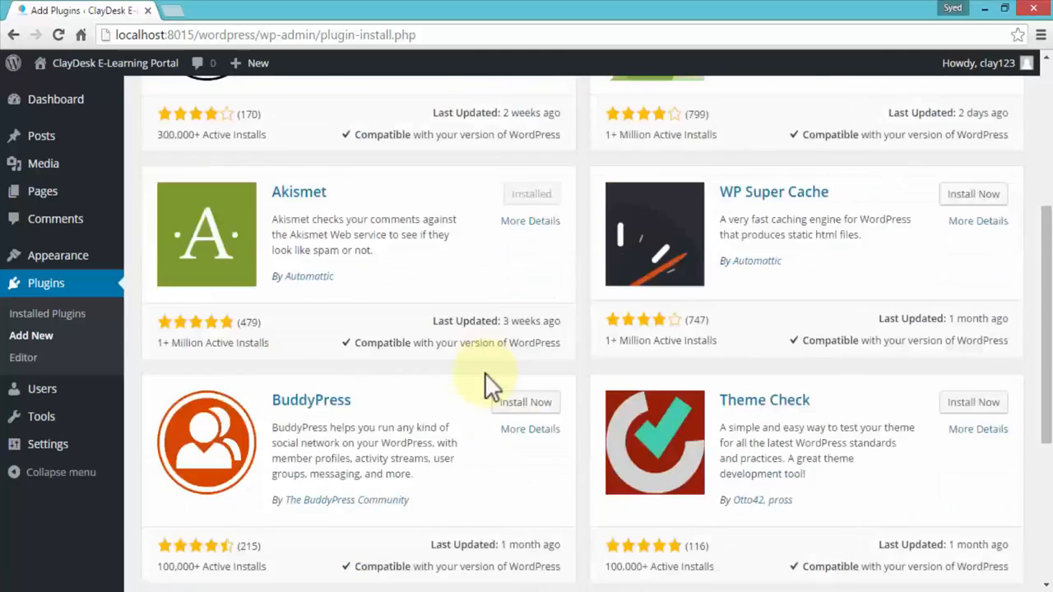
scroll(485, 373, down, 1)
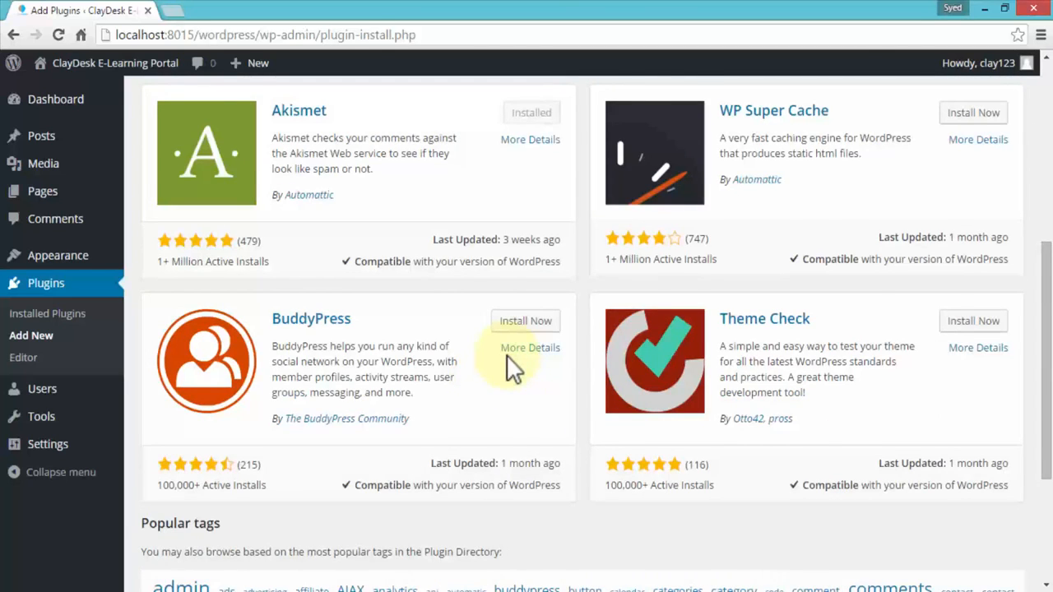
scroll(506, 356, up, 1)
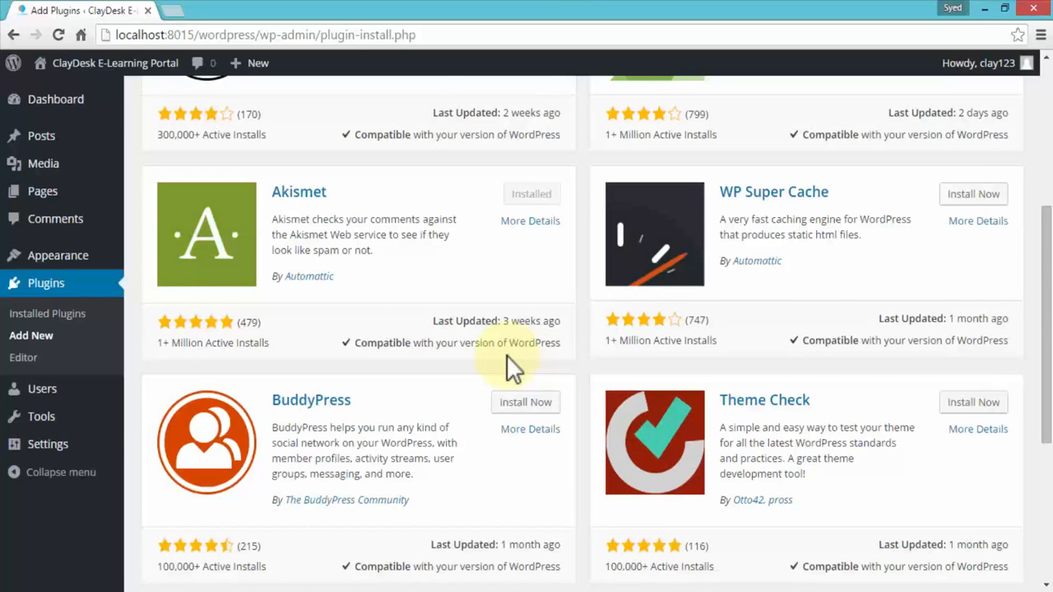
scroll(506, 354, up, 1)
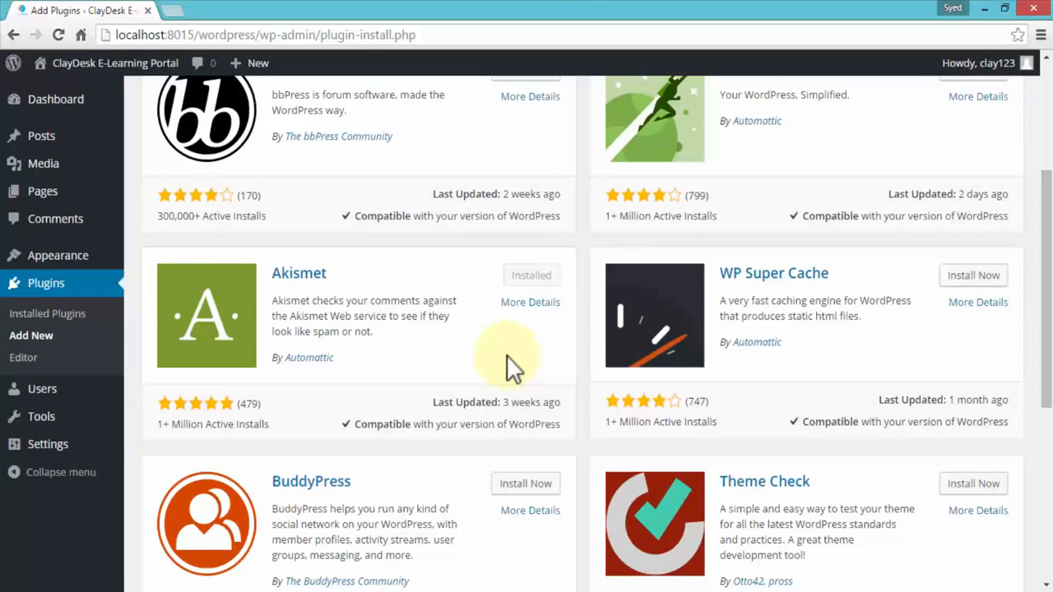
scroll(506, 362, up, 3)
click(877, 218)
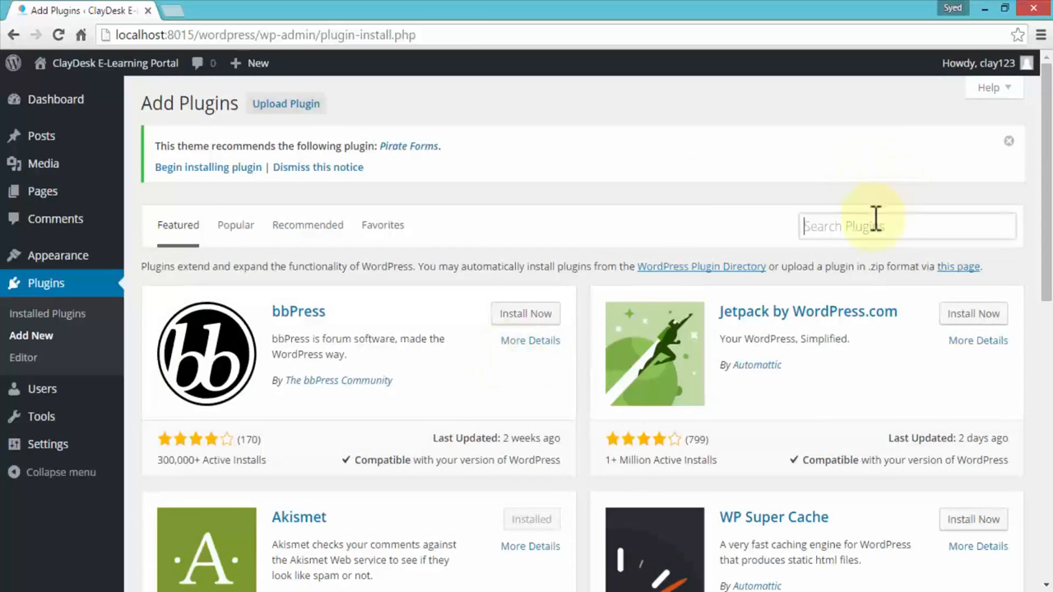
text(slider)
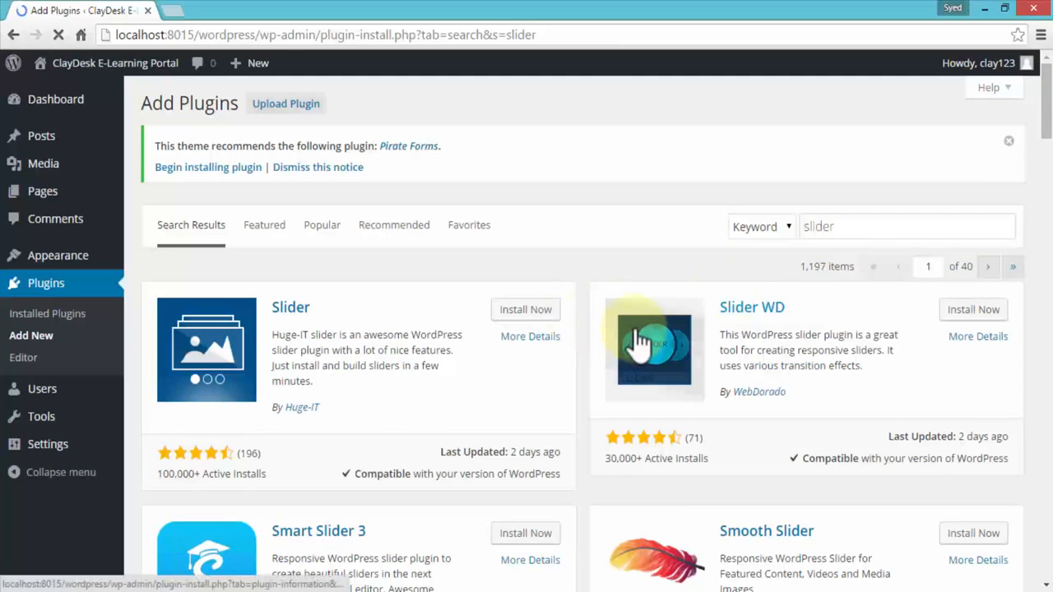
Browse the slider plugins found and view the details of Meta Slider in a new browser tab
scroll(592, 294, down, 1)
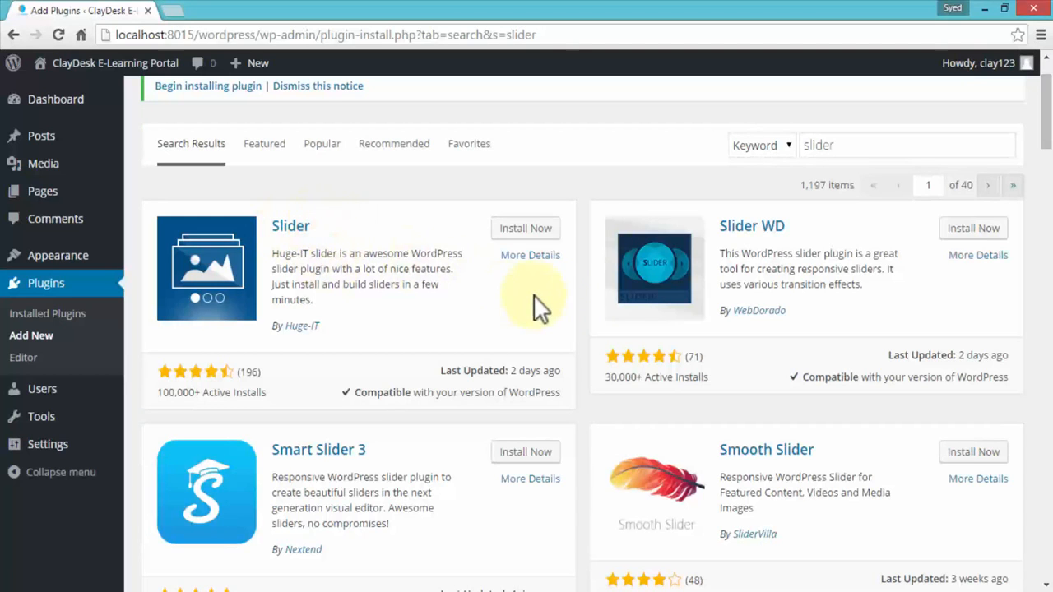
scroll(573, 309, down, 1)
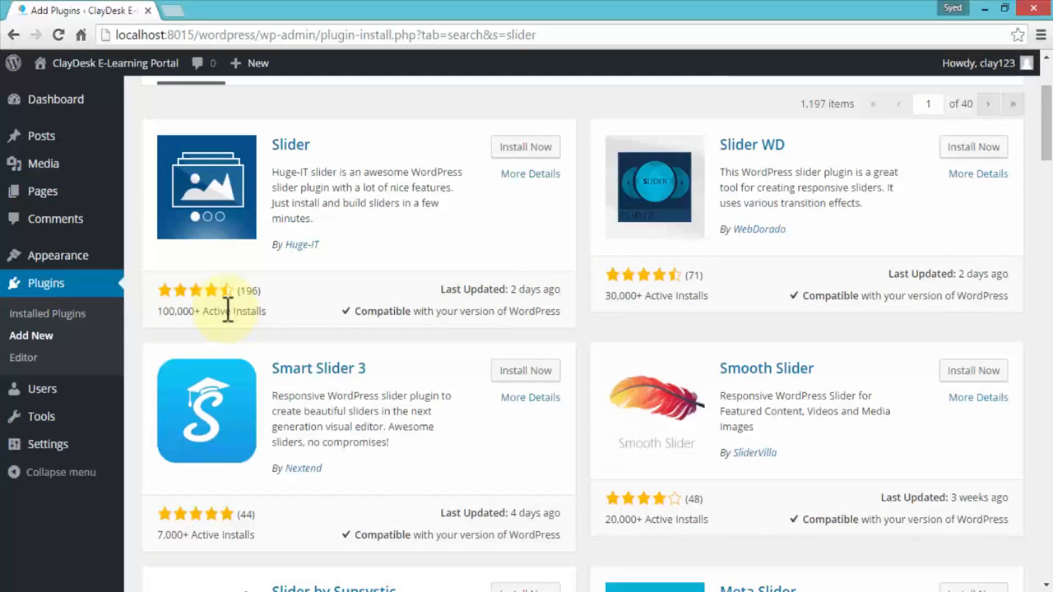
scroll(326, 304, down, 2)
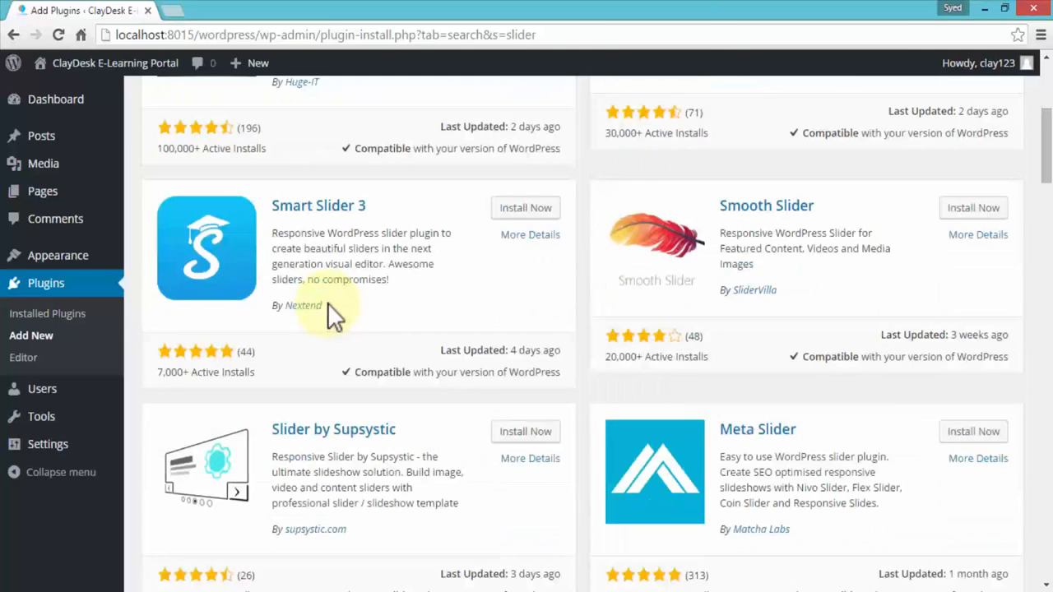
scroll(327, 303, down, 2)
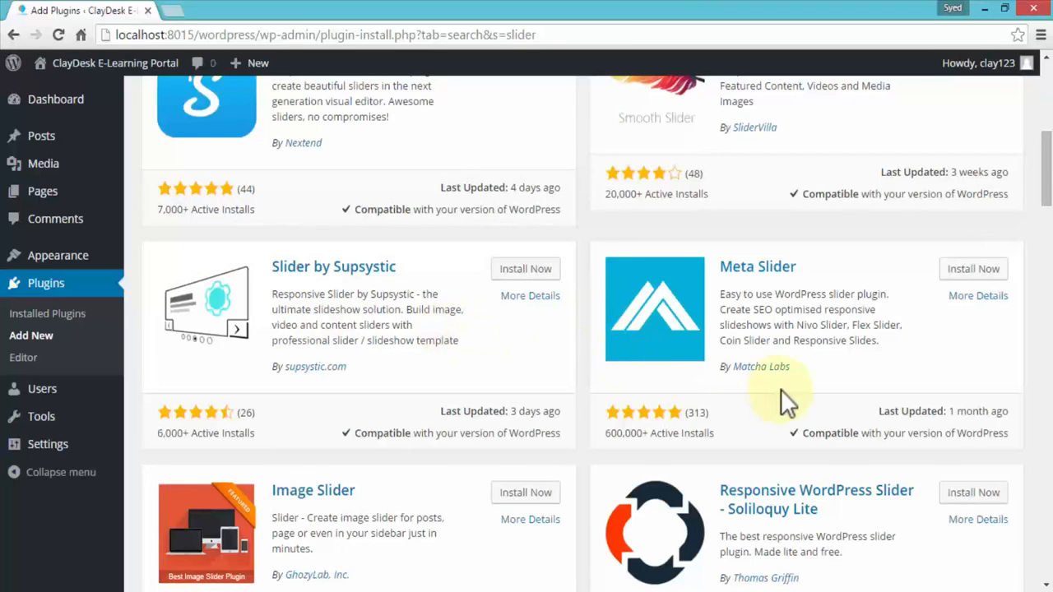
scroll(781, 389, down, 1)
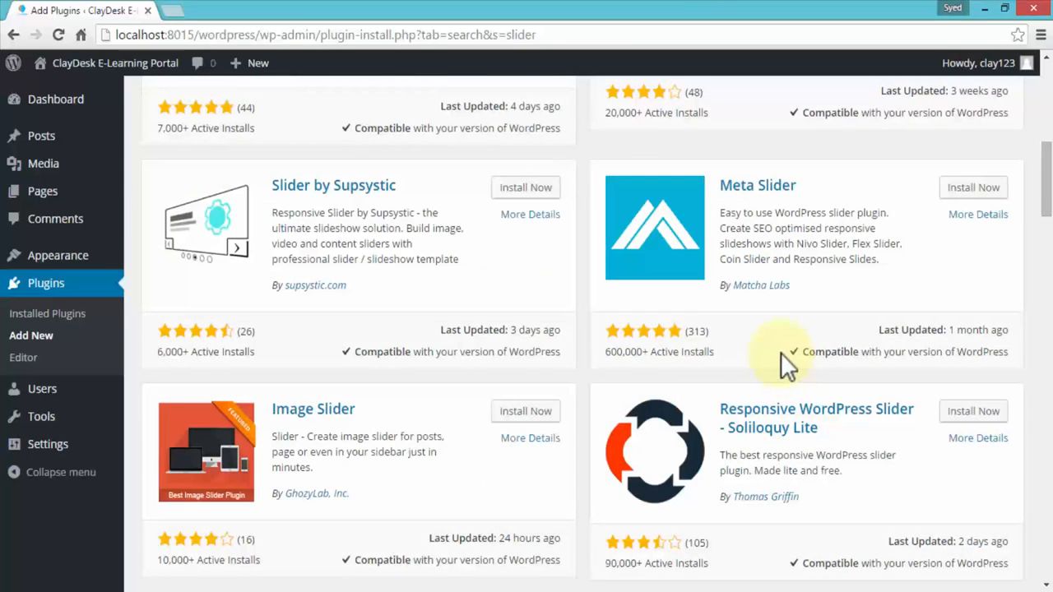
scroll(774, 330, up, 1)
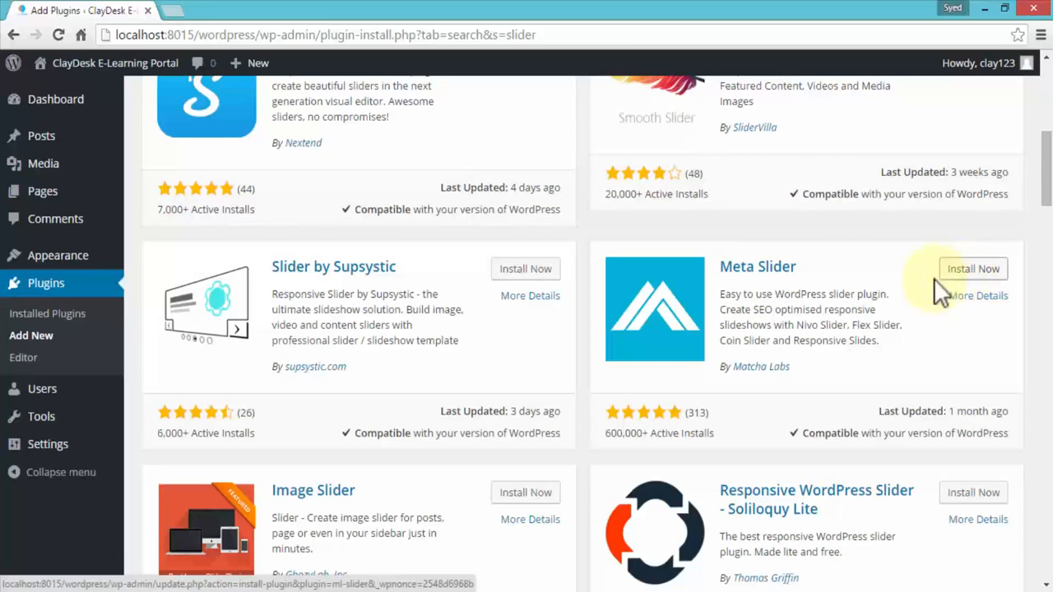
right_click(968, 307)
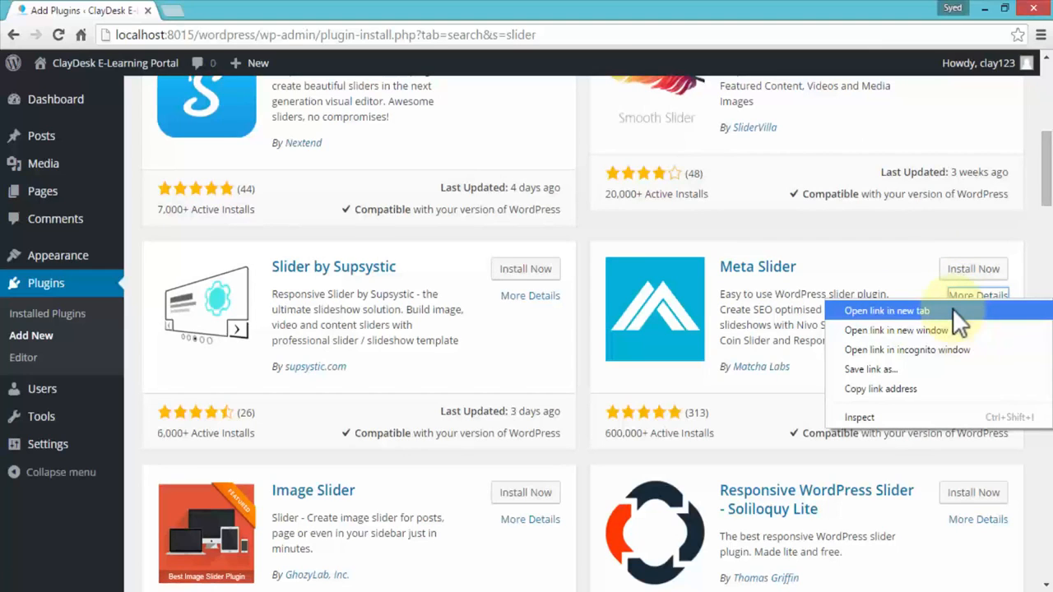
click(953, 311)
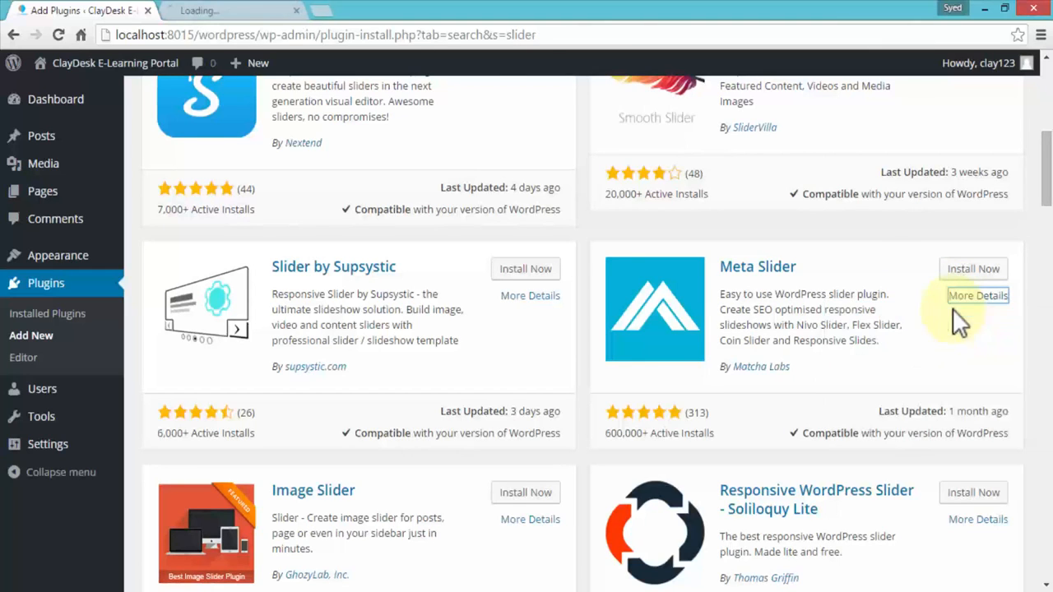
click(256, 15)
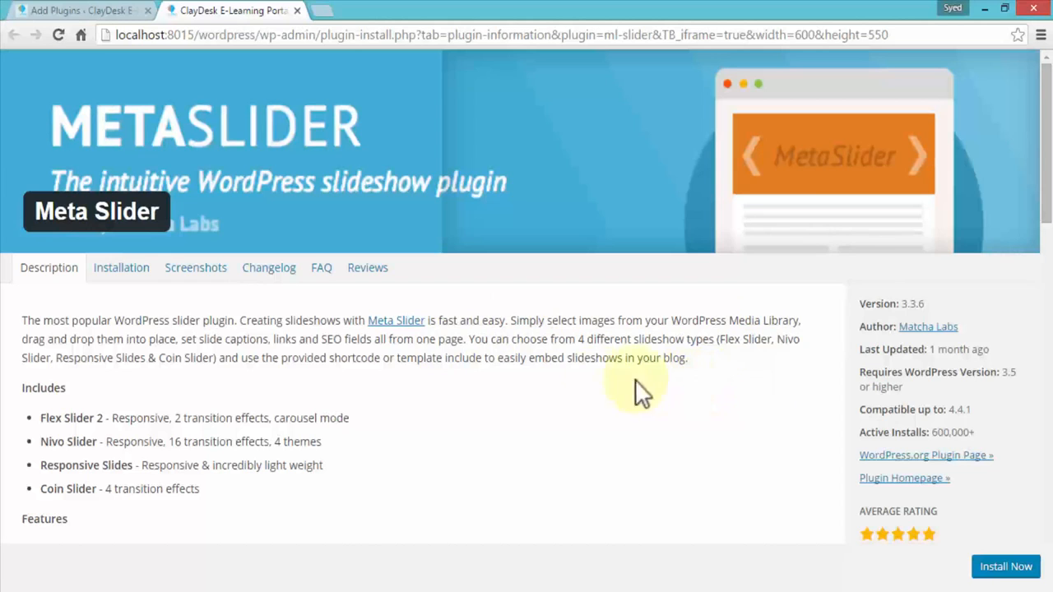
Review Meta Slider's installation instructions and screenshots
click(119, 270)
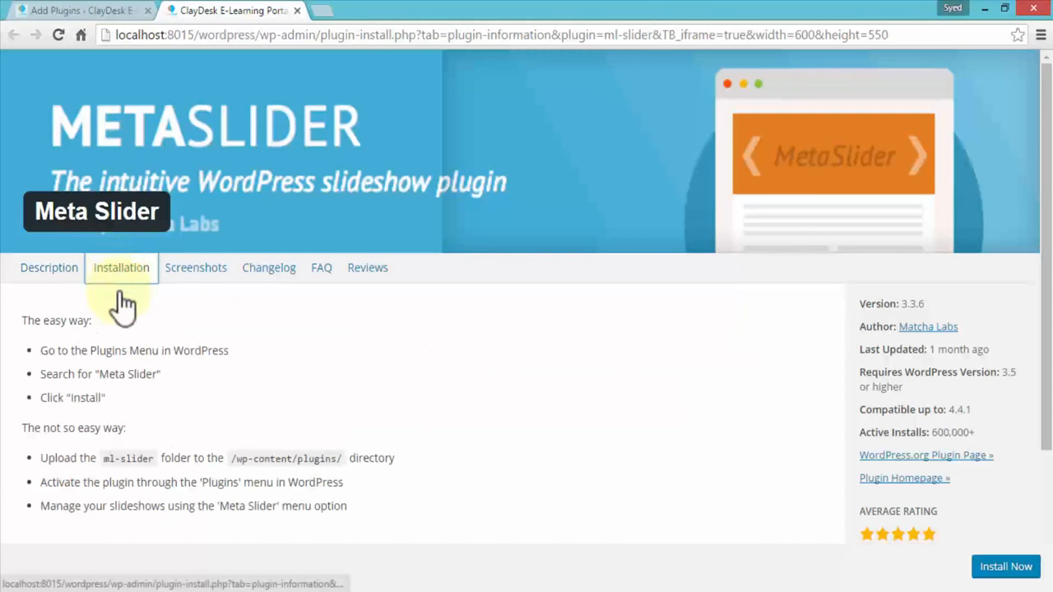
click(216, 277)
scroll(246, 358, down, 1)
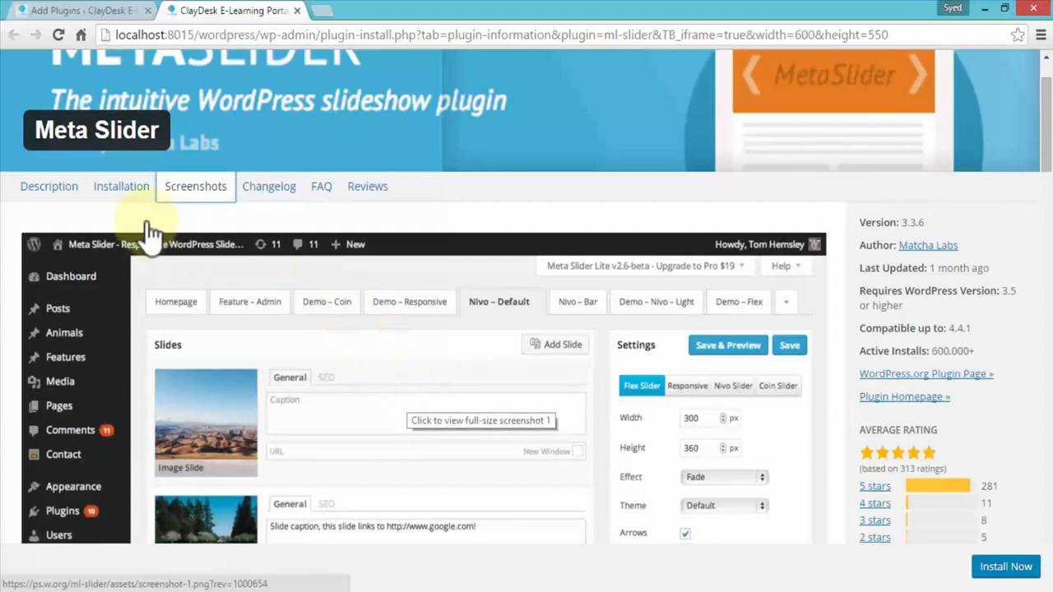
scroll(82, 223, up, 1)
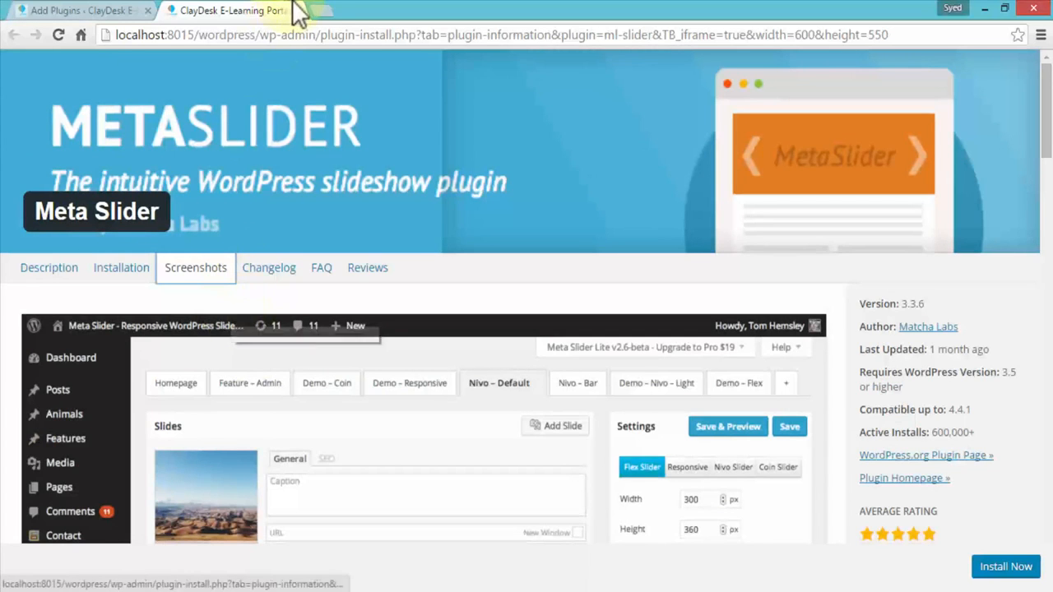
Return to the plugin search results, then install and activate Meta Slider
click(128, 9)
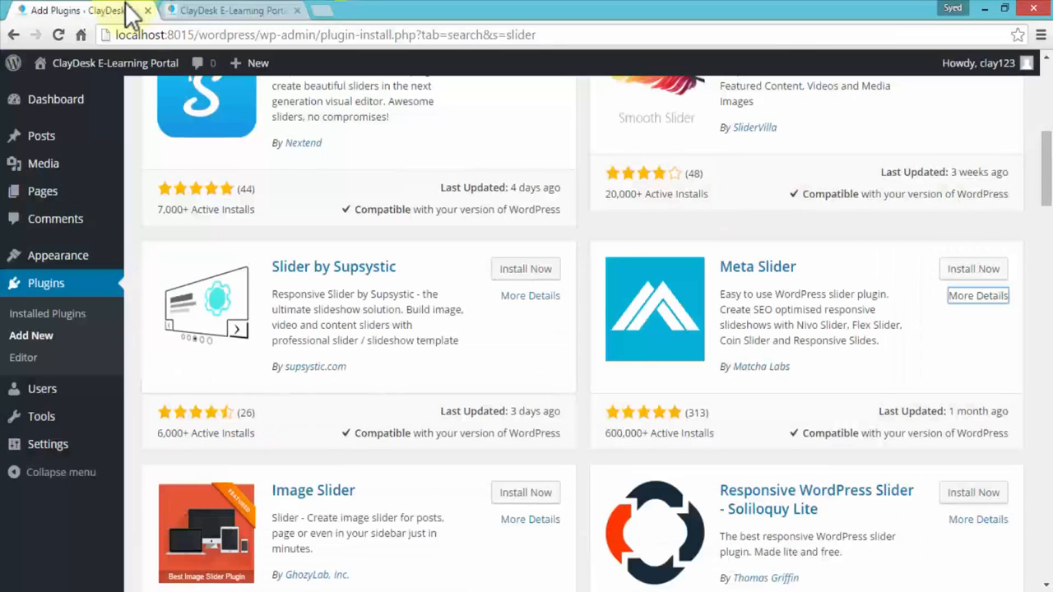
click(961, 276)
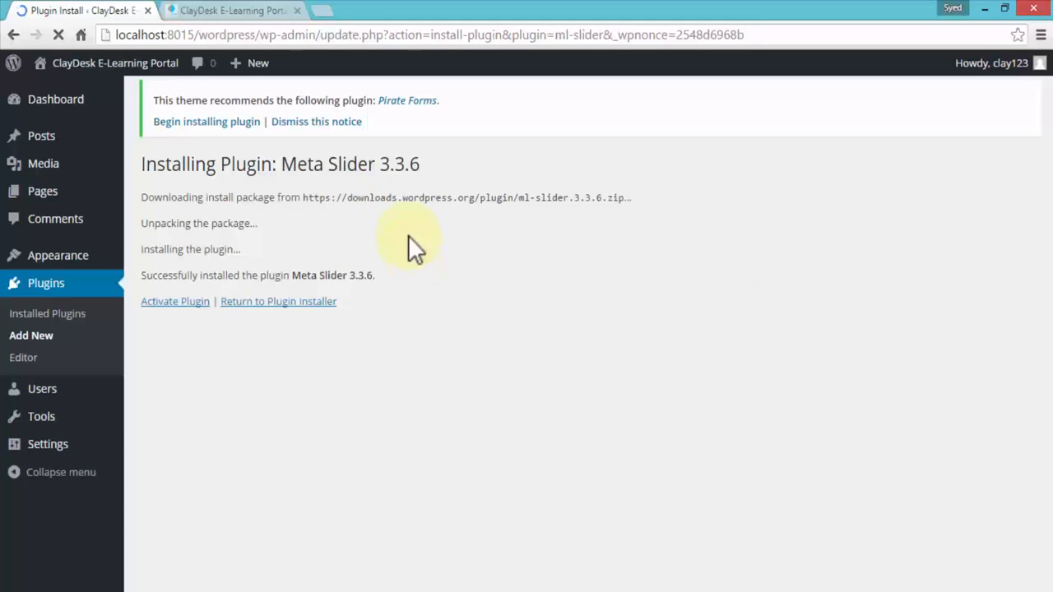
click(165, 304)
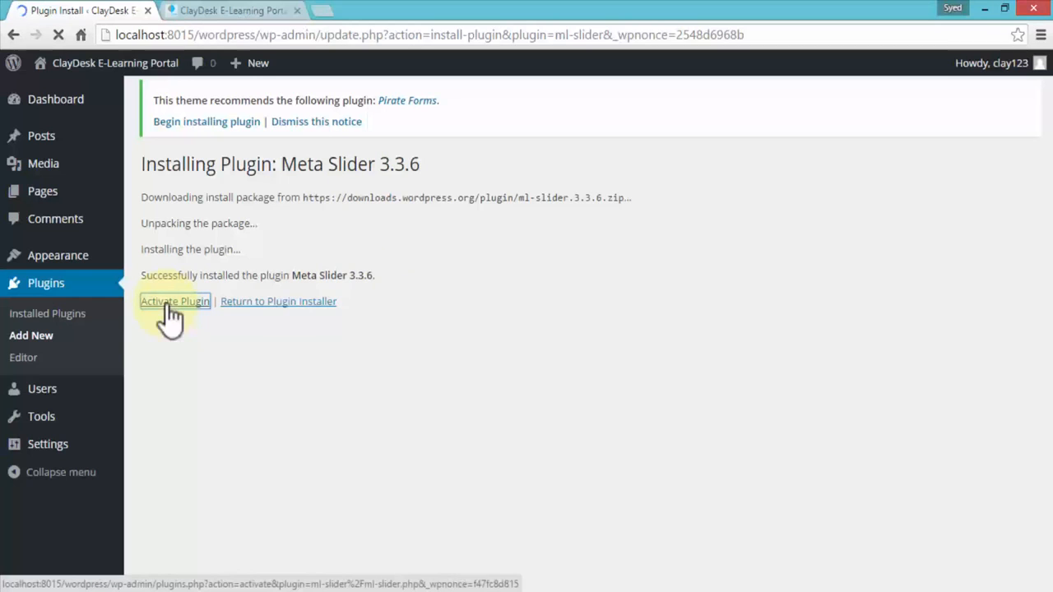
Open Meta Slider's management page and create the first slideshow
scroll(235, 366, down, 1)
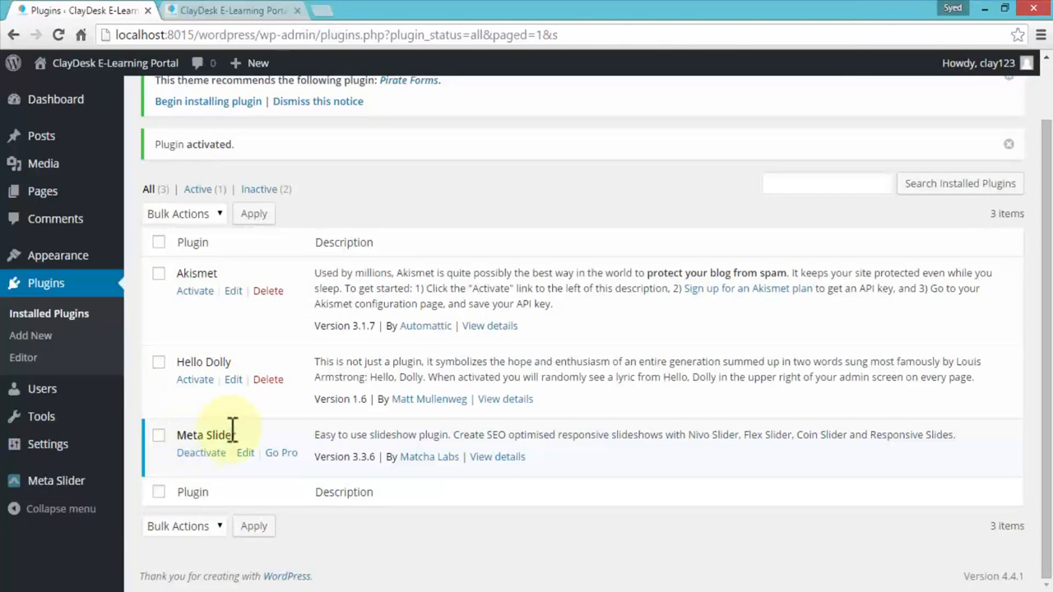
scroll(249, 323, up, 1)
scroll(256, 319, down, 1)
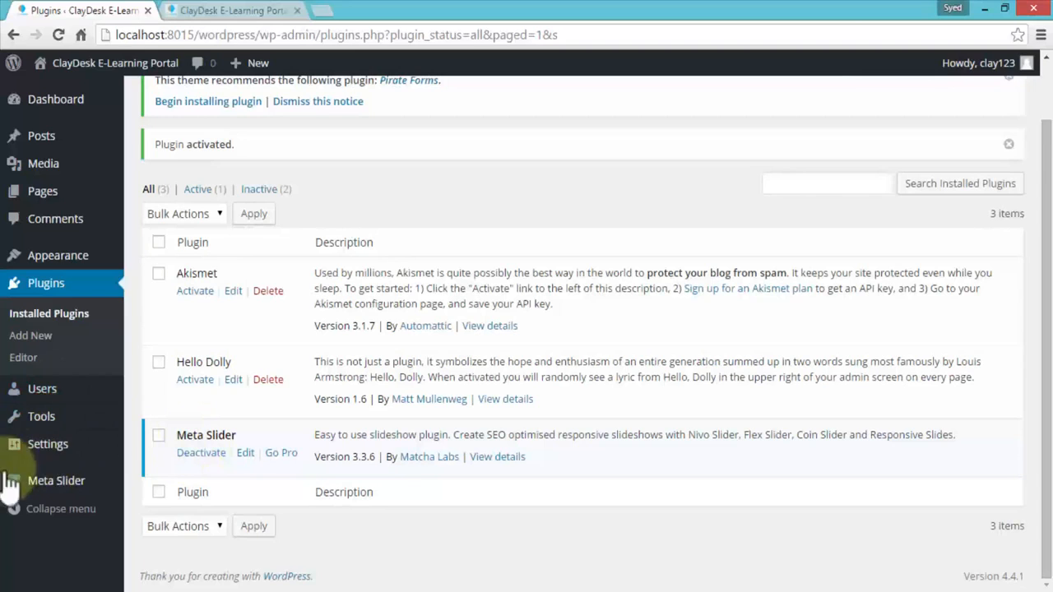
mouse_move(33, 482)
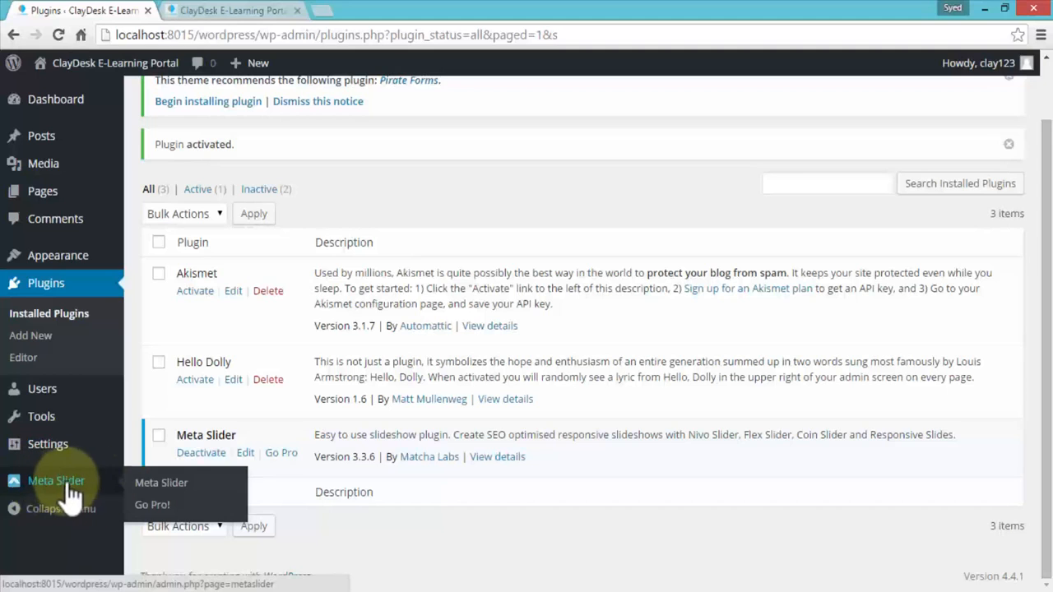
click(161, 483)
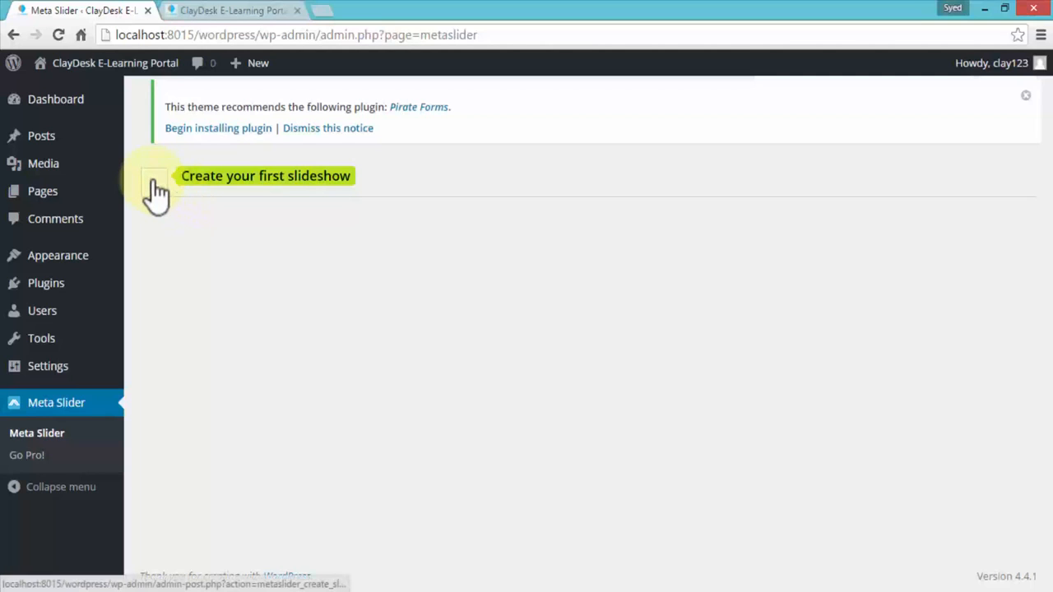
click(155, 182)
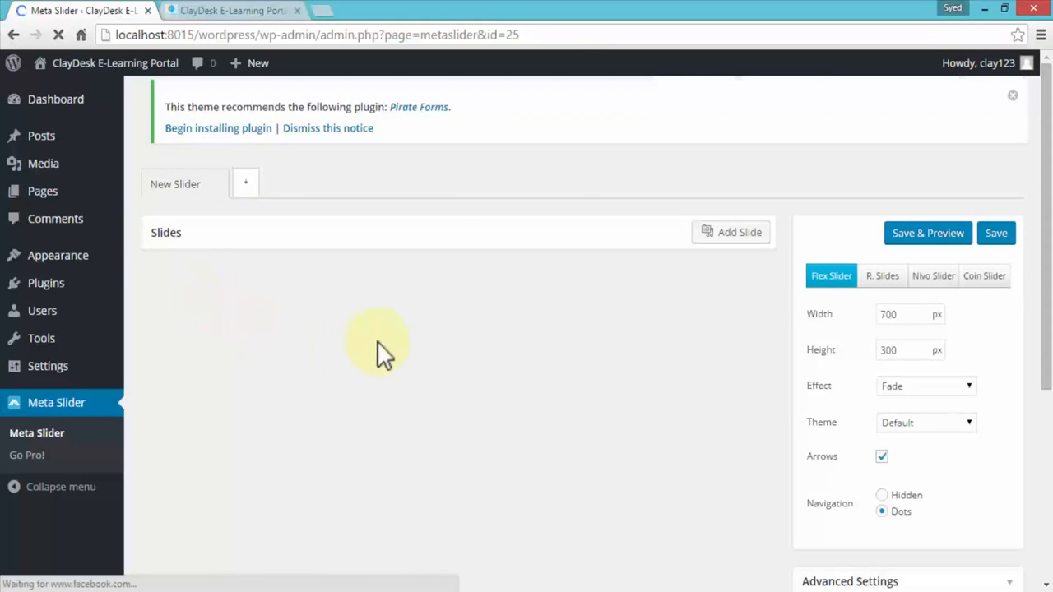
Start adding a slide with the blue ClayDesk e-learning banner from the media library, set its title to "Slider ClayDesk" and copy that title
click(743, 238)
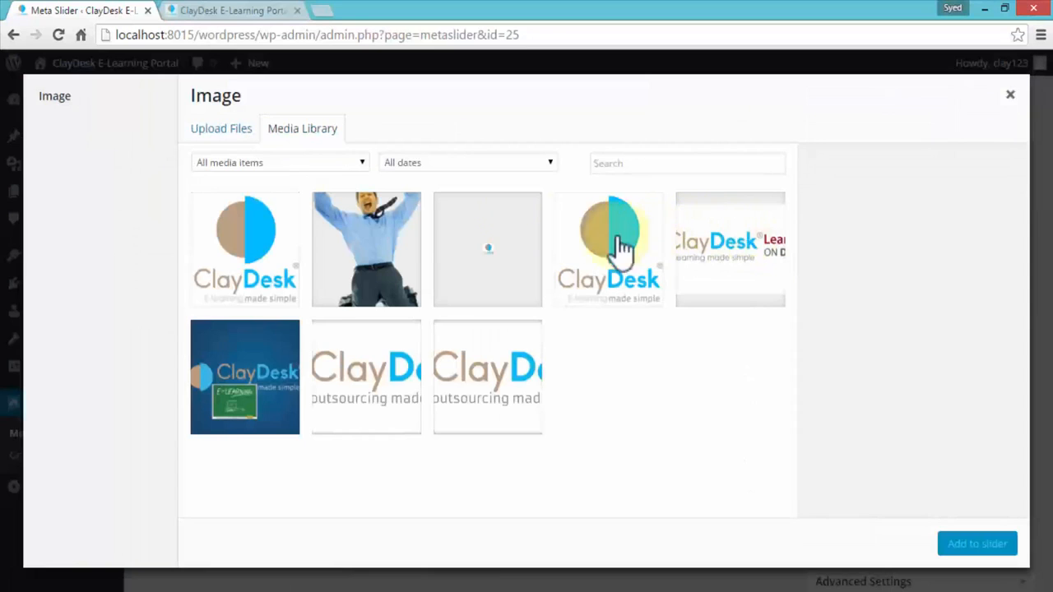
click(268, 391)
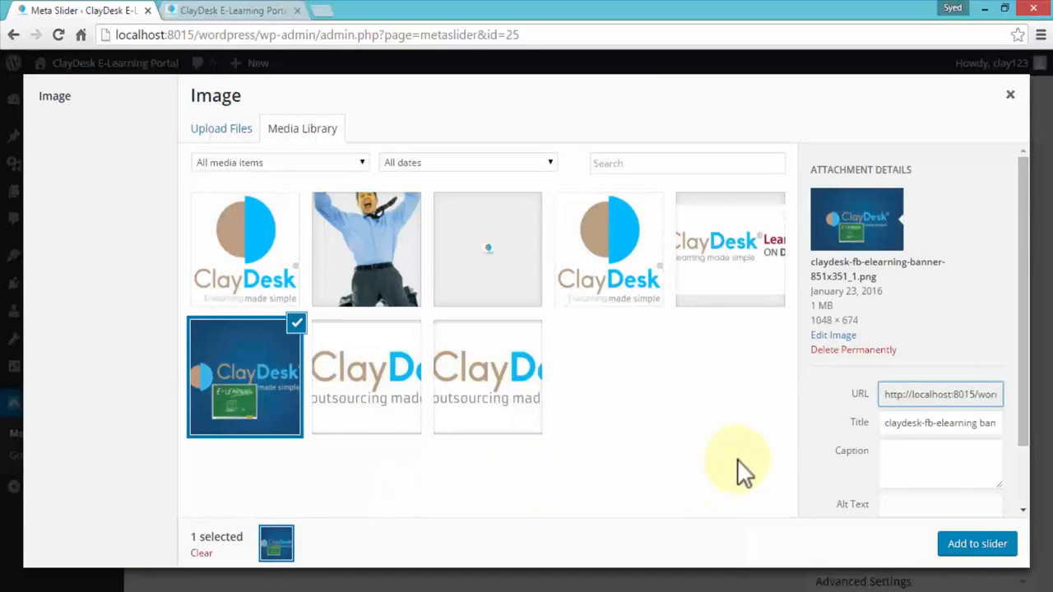
triple_click(948, 423)
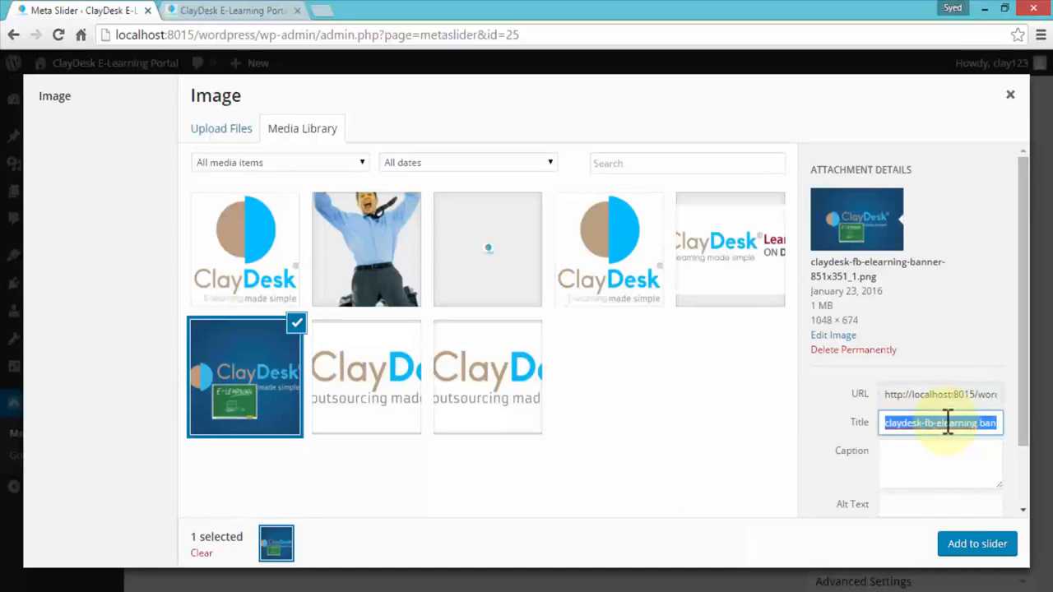
text(Slider Ca)
text(lyDesk)
key(BackSpace)
key(BackSpace)
key(BackSpace)
key(BackSpace)
key(BackSpace)
key(BackSpace)
key(BackSpace)
text(layDesk)
key(ctrl+a)
key(ctrl+c)
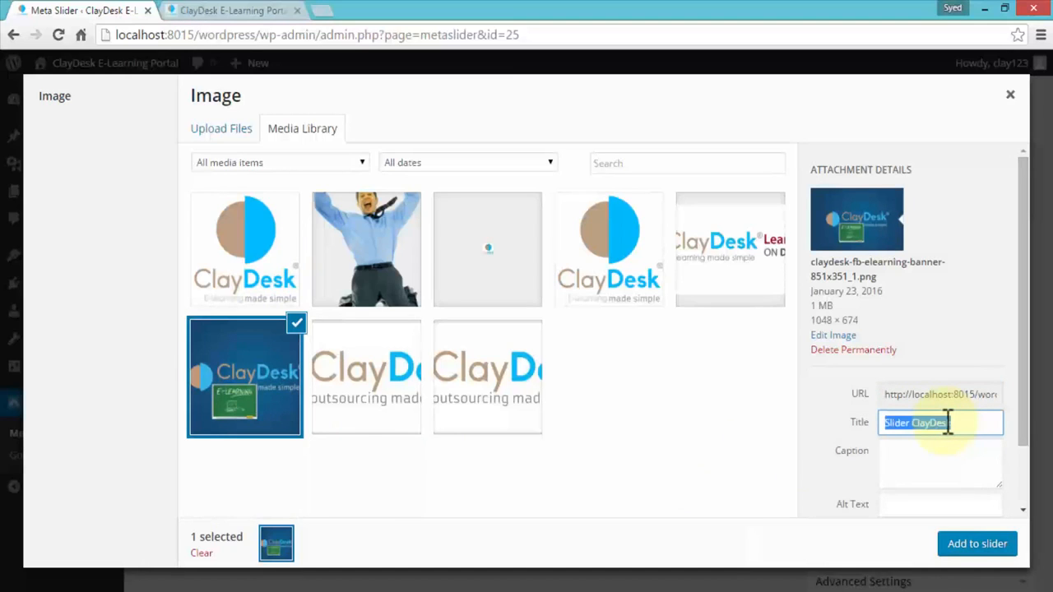
Fill the banner's alt text and description with "Slider ClayDesk" and add the image to the slider
scroll(911, 460, down, 1)
click(908, 432)
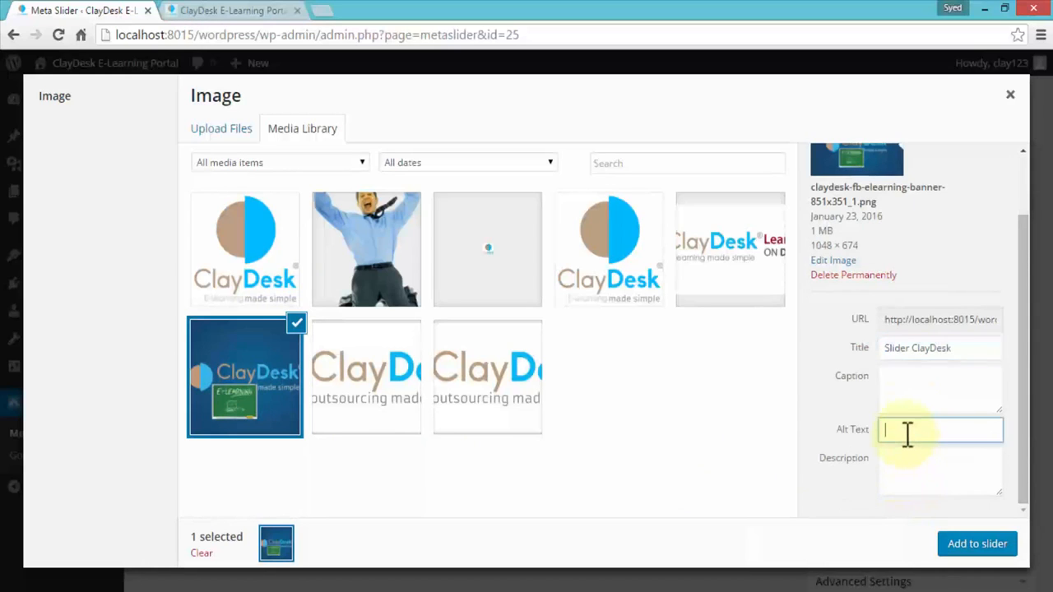
key(ctrl+v)
click(908, 458)
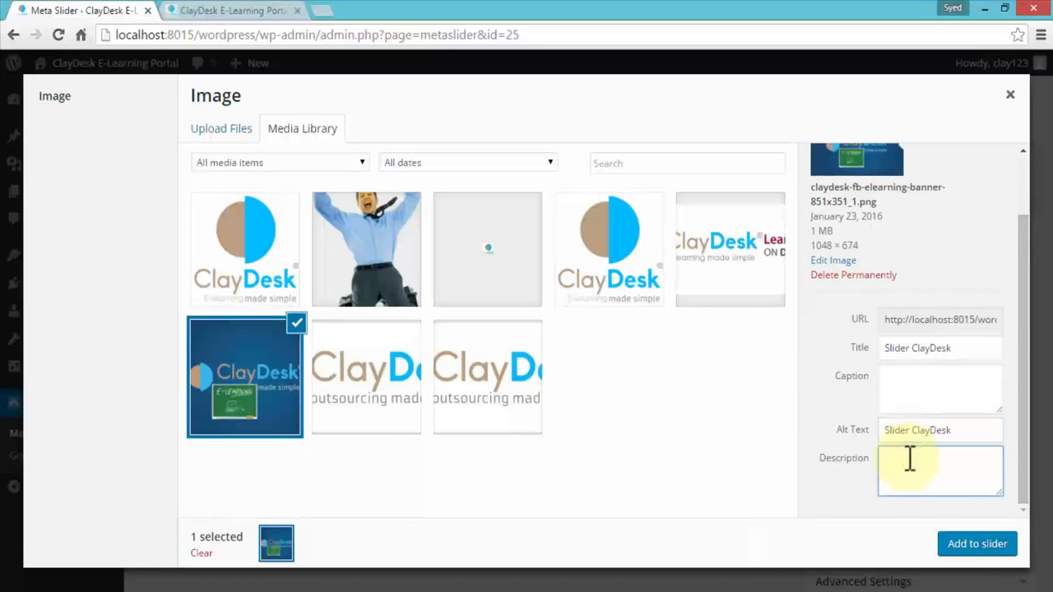
key(ctrl+v)
click(980, 544)
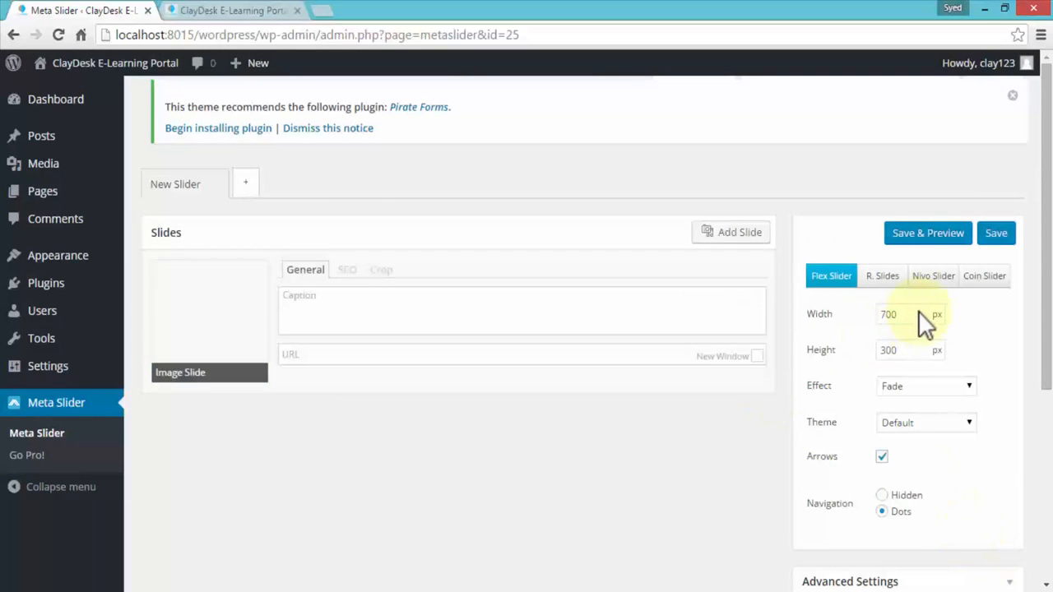
Review the slider's transition effects, keeping Fade, and highlight the shortcode in the usage section
click(910, 387)
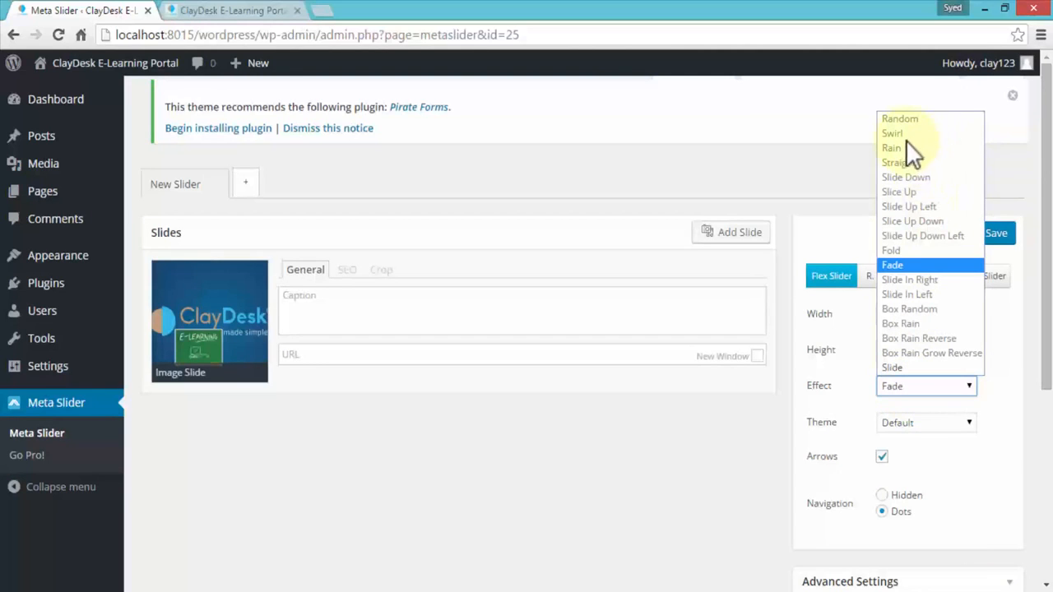
click(913, 265)
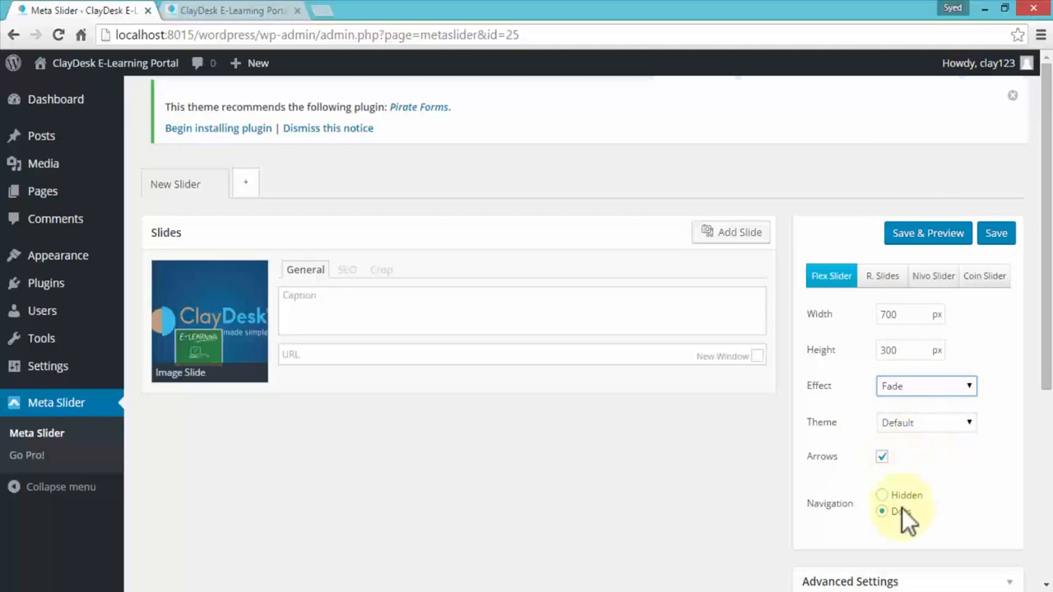
scroll(823, 470, down, 3)
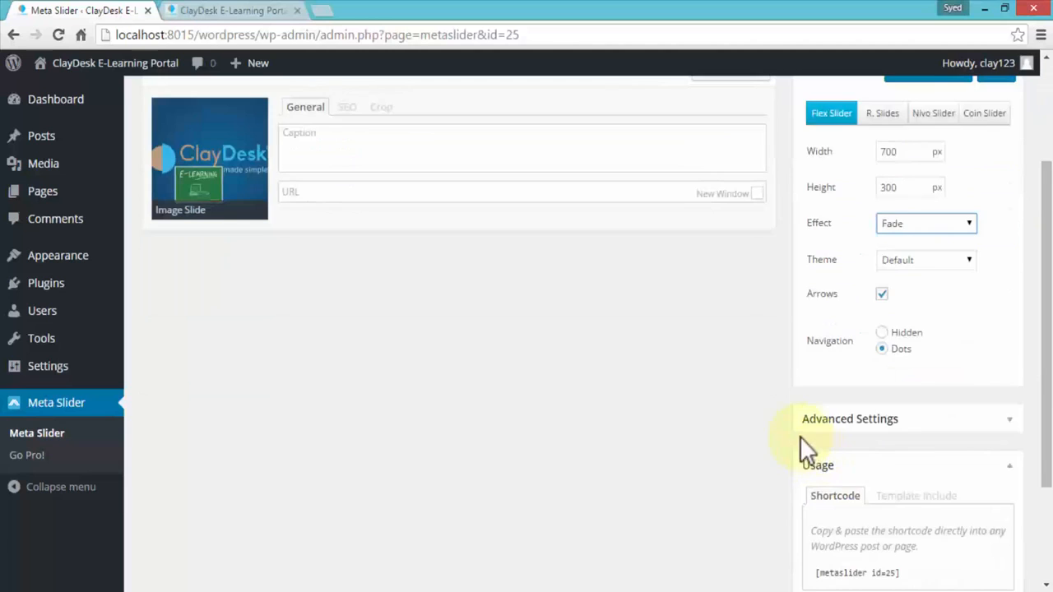
scroll(786, 429, down, 2)
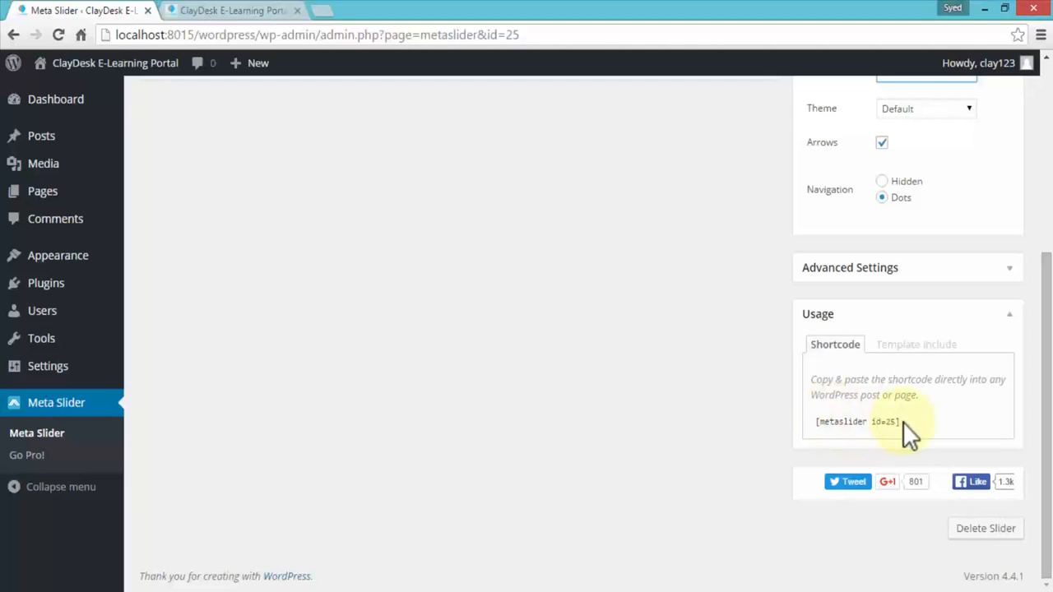
drag(903, 422, 812, 424)
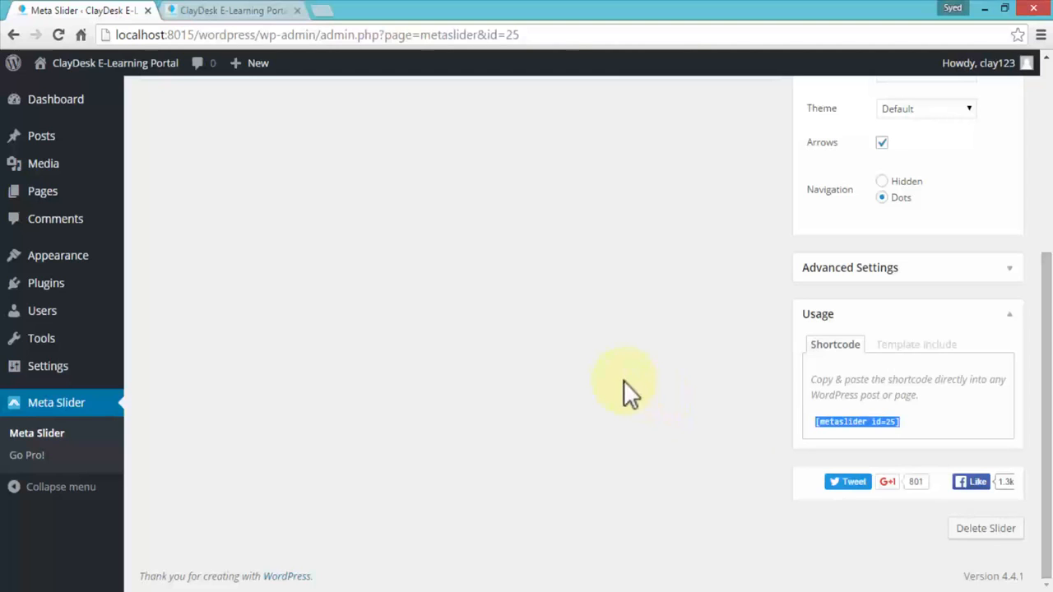
scroll(623, 379, up, 3)
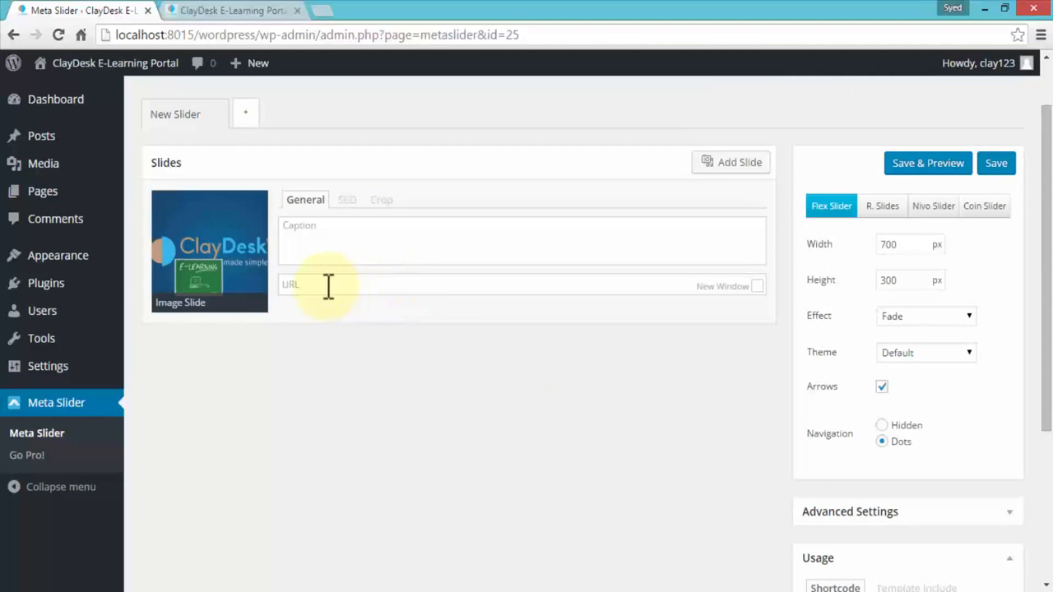
click(382, 239)
text(Slider ClayDesk)
drag(357, 228, 271, 235)
key(ctrl+c)
key(BackSpace)
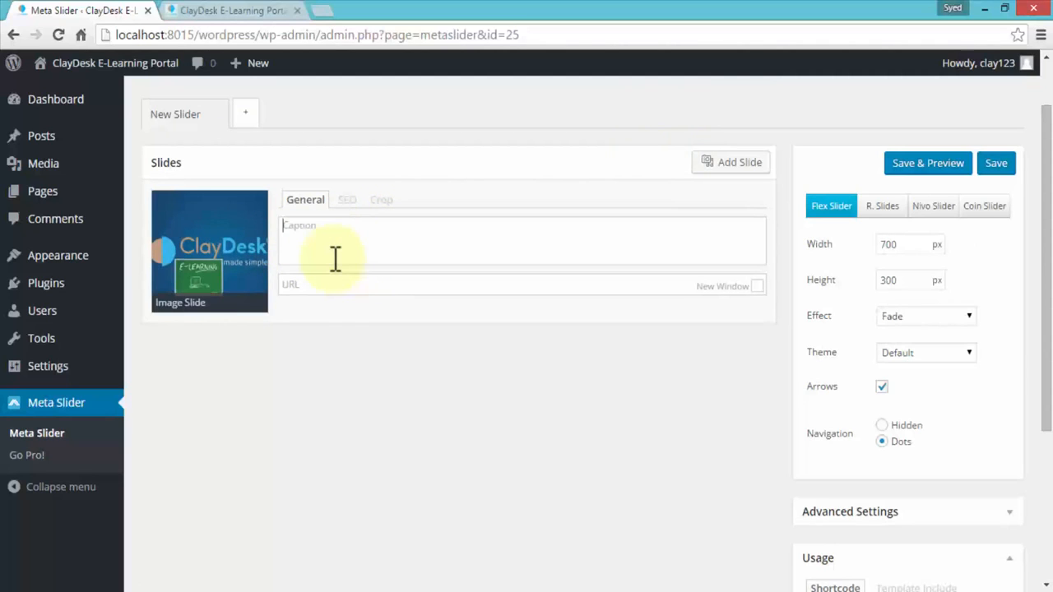
click(374, 283)
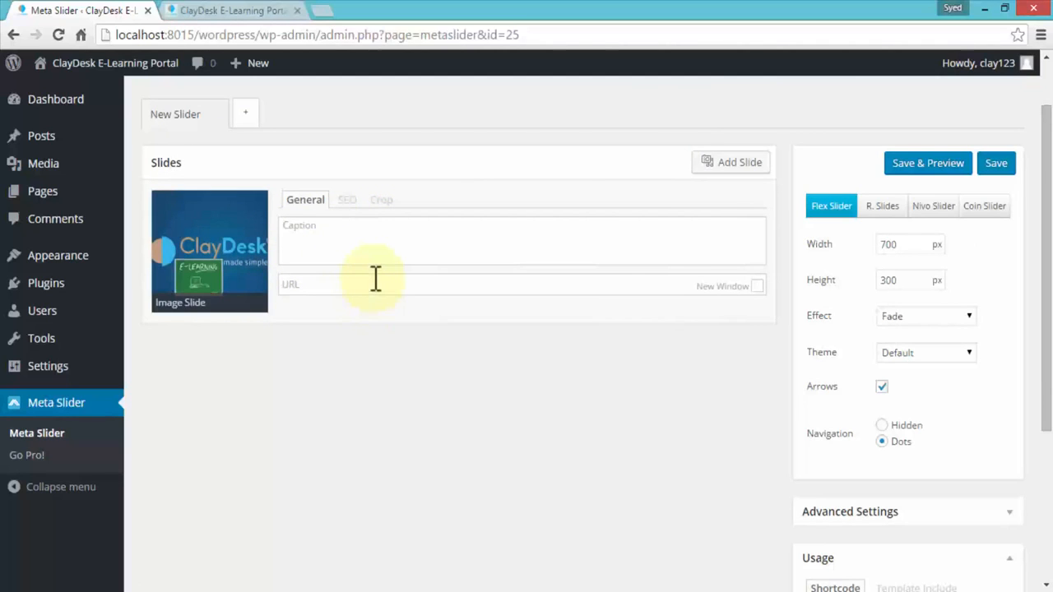
mouse_move(227, 248)
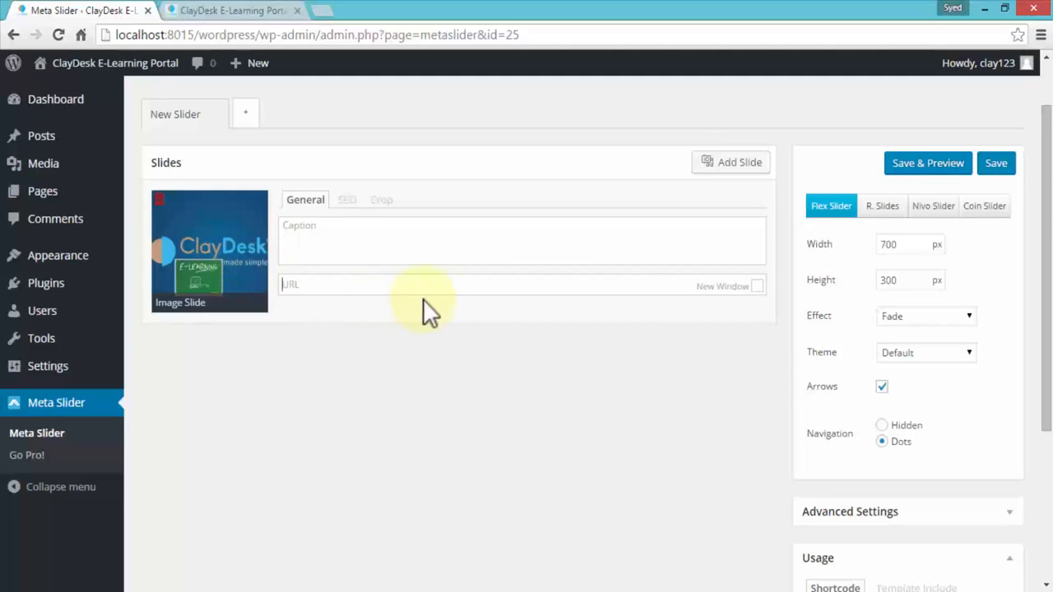
text(https://www.claydesk.com/elearning)
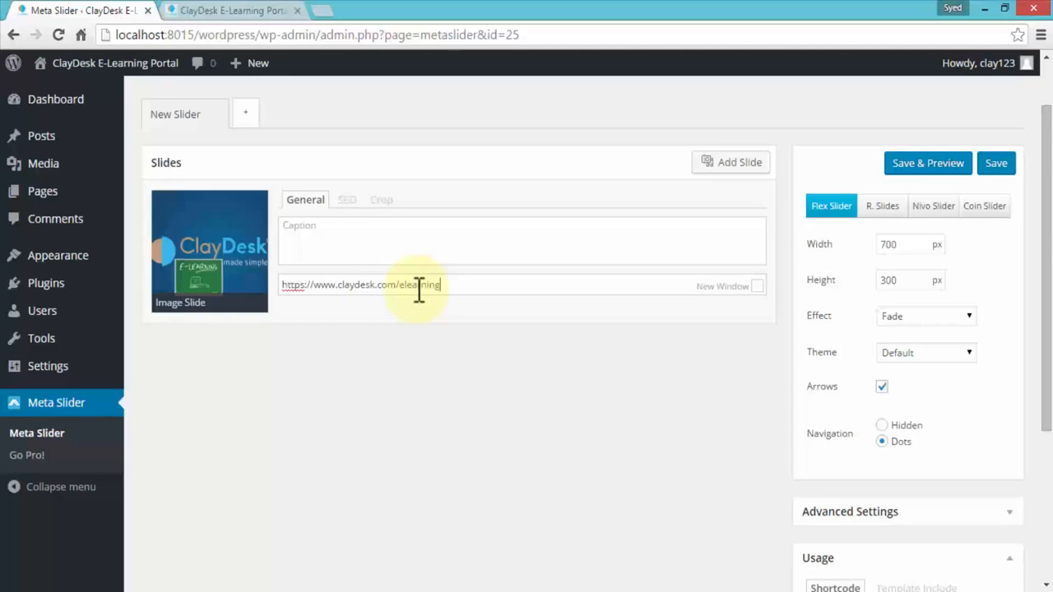
click(758, 286)
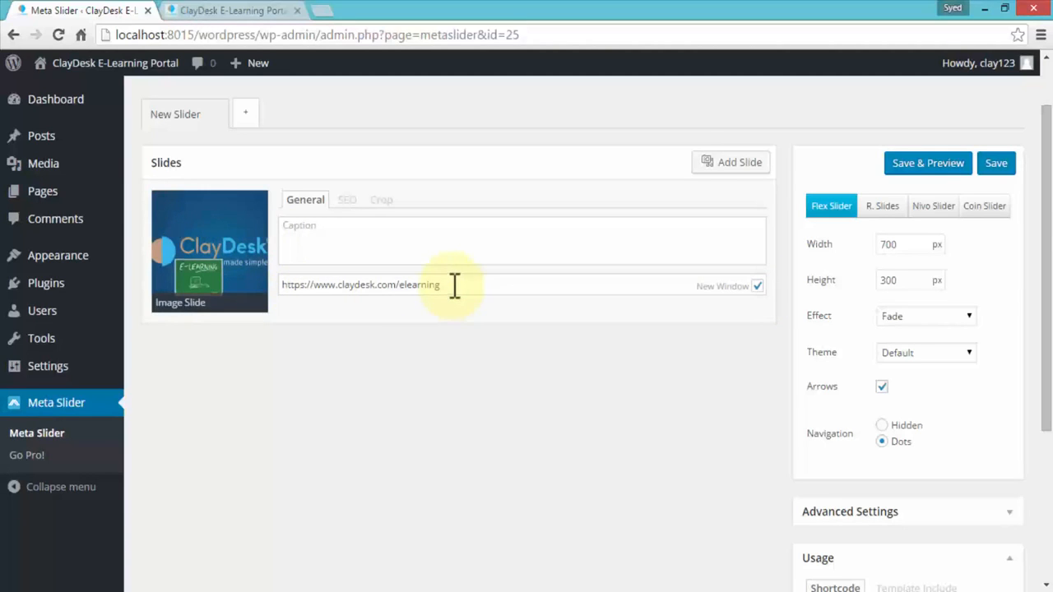
Add man-jumping.png from the media library as the second slide, with "Slider ClayDesk" as title, alt text and description
click(748, 176)
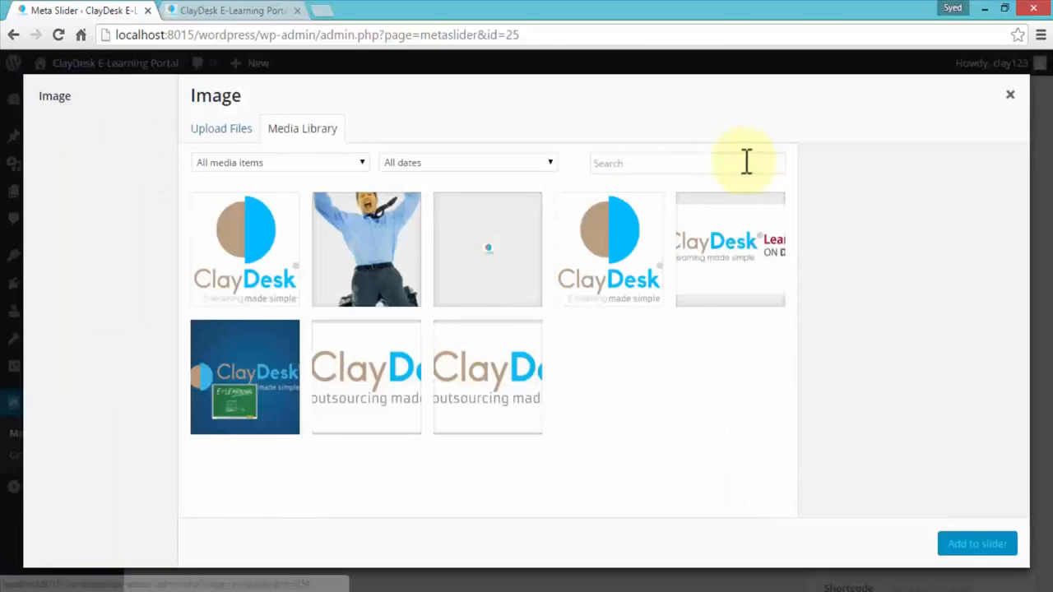
click(364, 257)
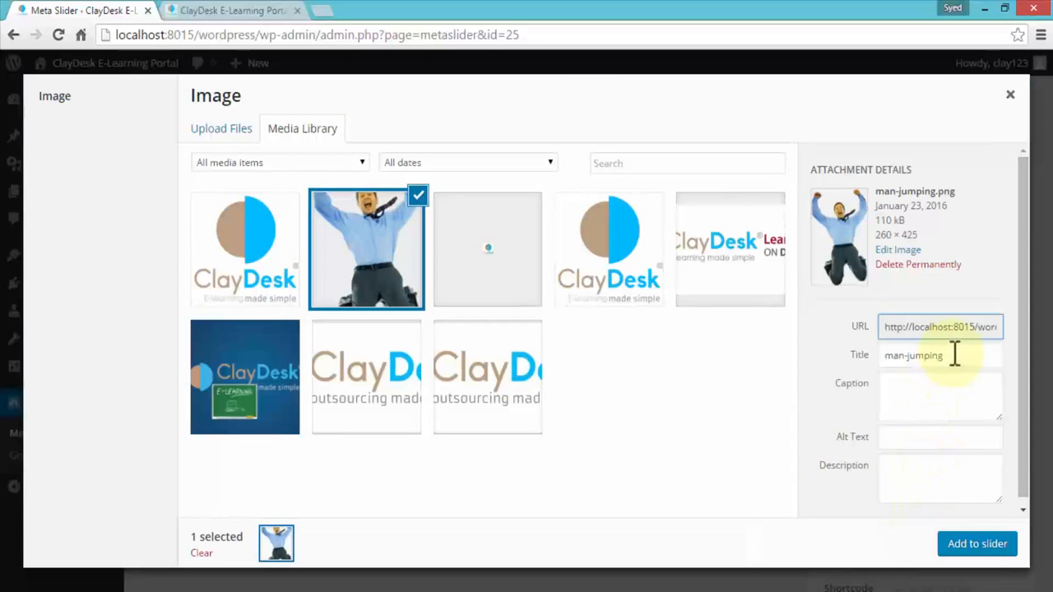
drag(955, 354, 829, 374)
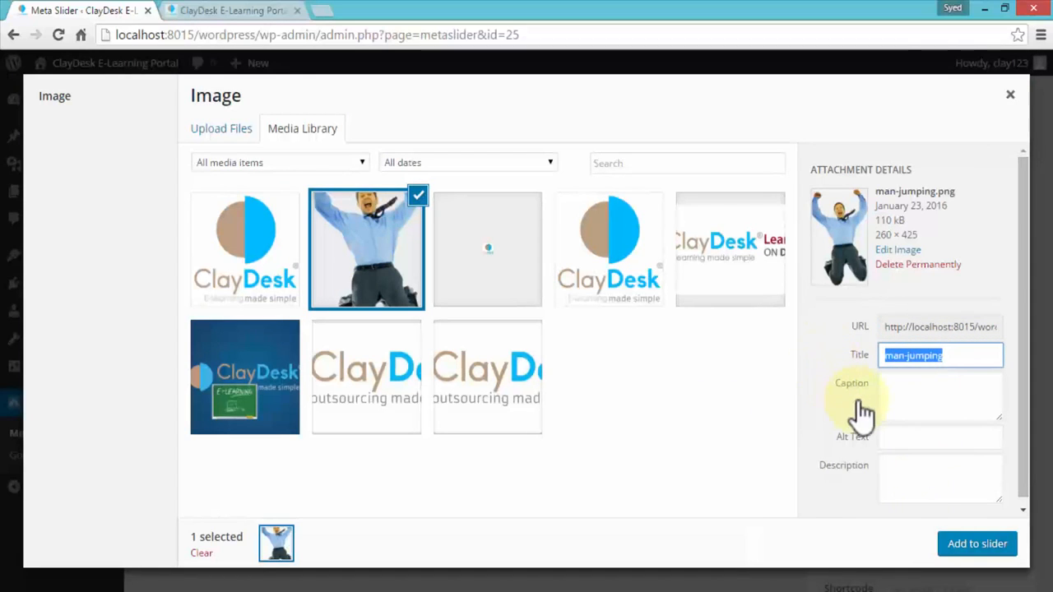
key(ctrl+v)
click(897, 439)
key(ctrl+v)
click(900, 475)
key(ctrl+v)
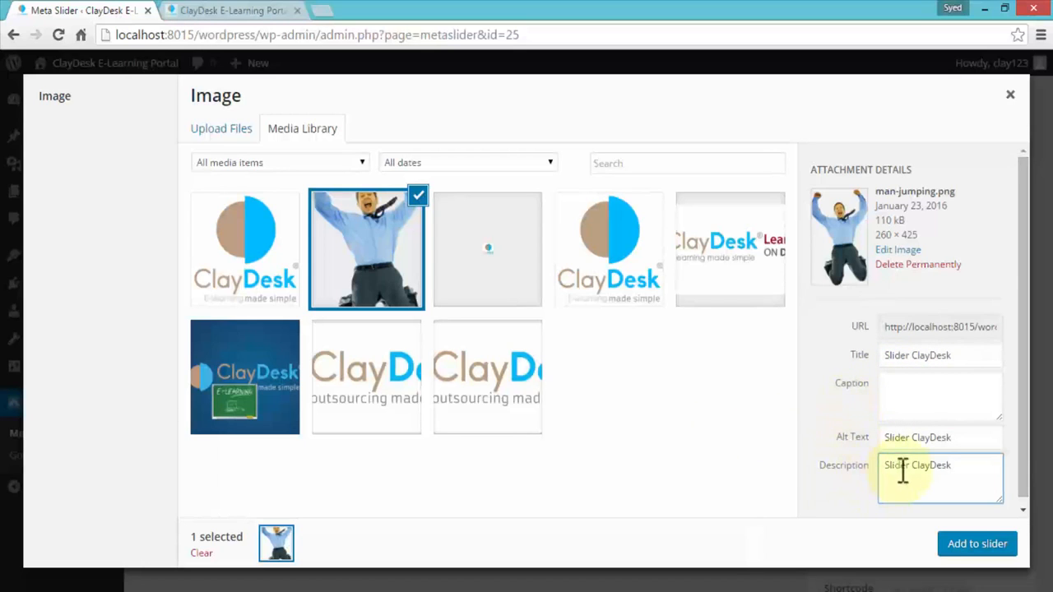
click(971, 545)
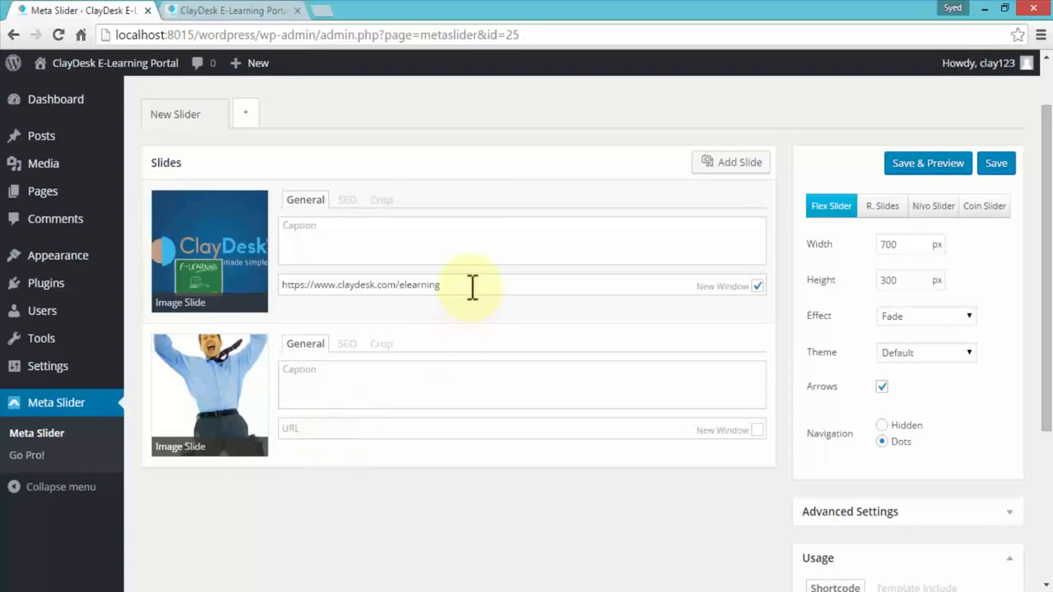
Copy the first slide's URL to the man-jumping slide and set that link to open in a new window
drag(473, 286, 239, 287)
key(ctrl+c)
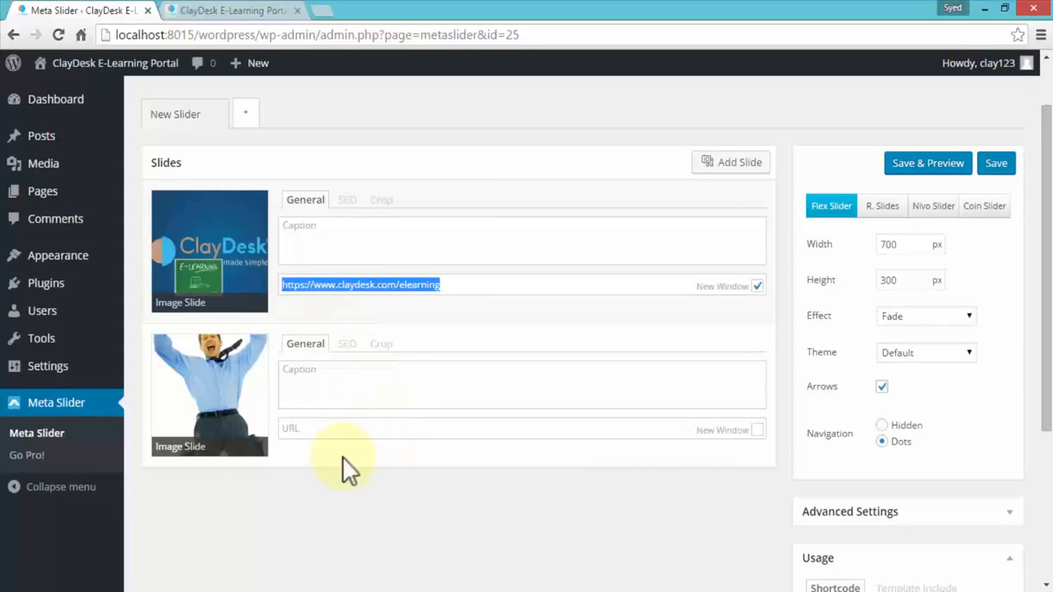
click(331, 429)
key(ctrl+v)
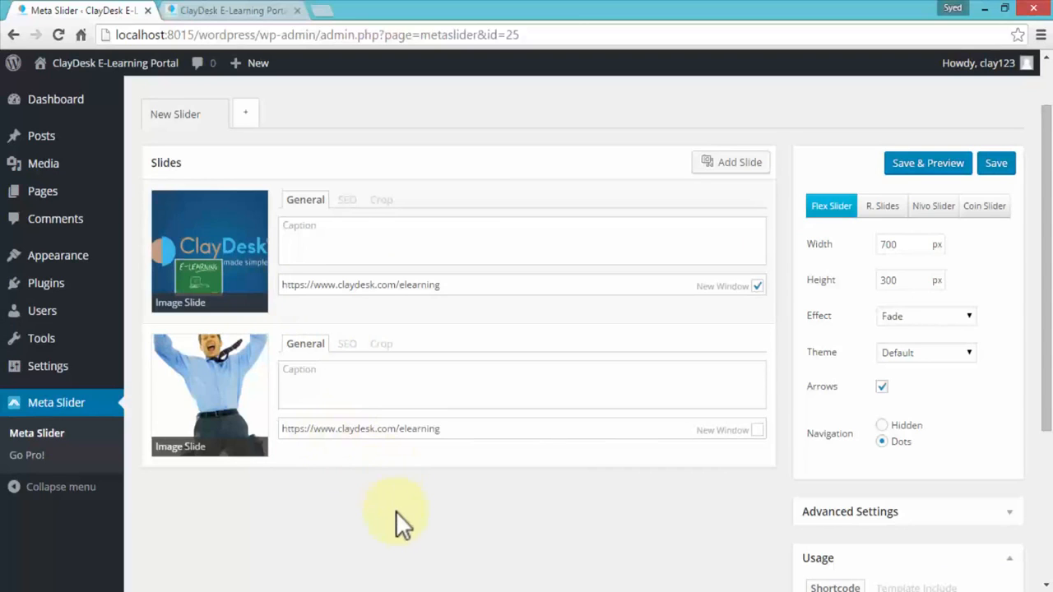
click(758, 432)
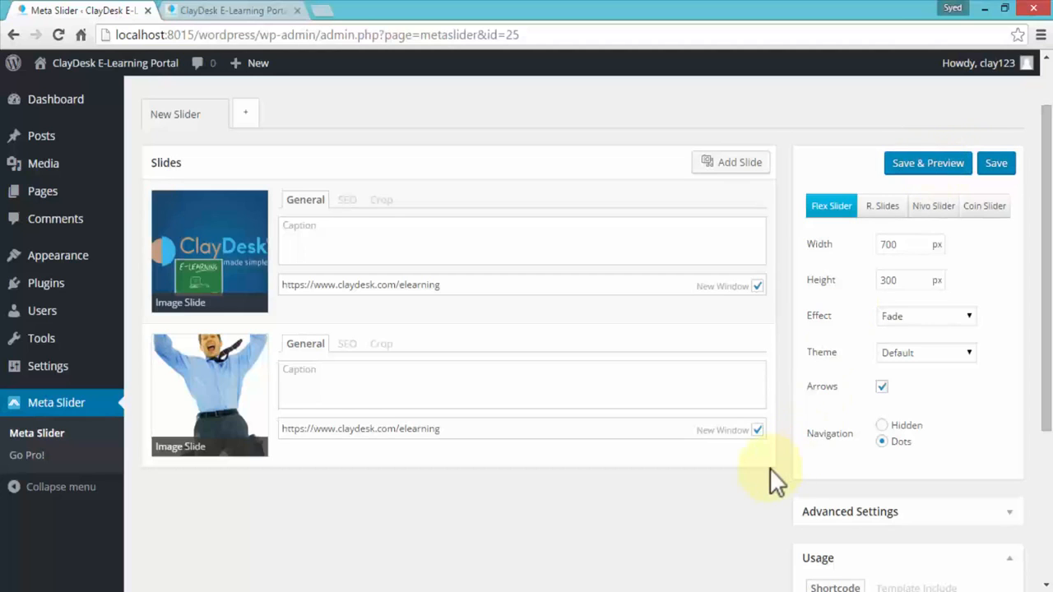
Examine the slider's shortcode and the instructions for using it in a post or page
scroll(770, 468, down, 1)
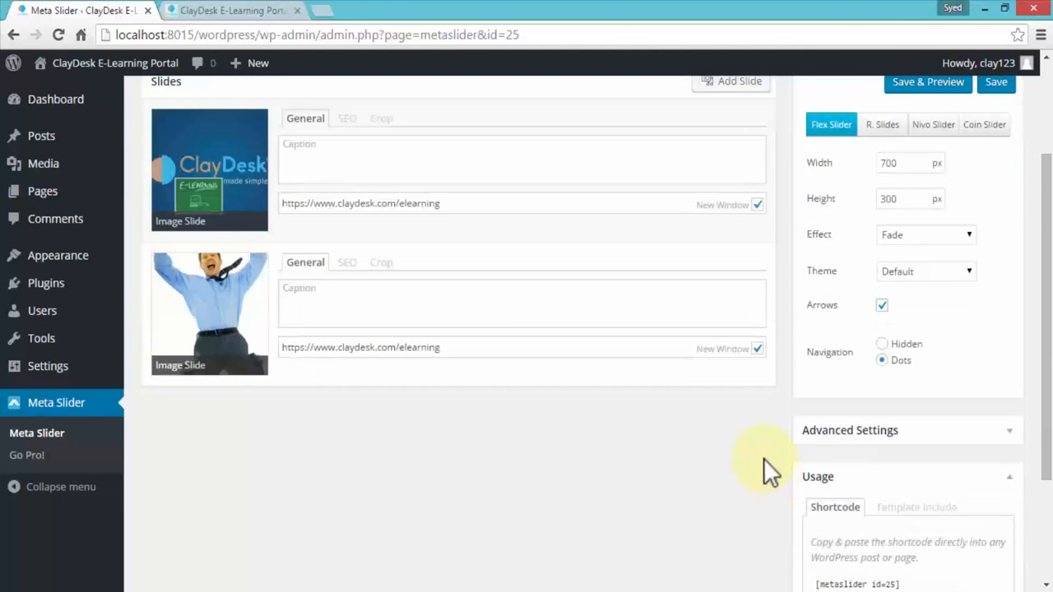
scroll(764, 459, down, 1)
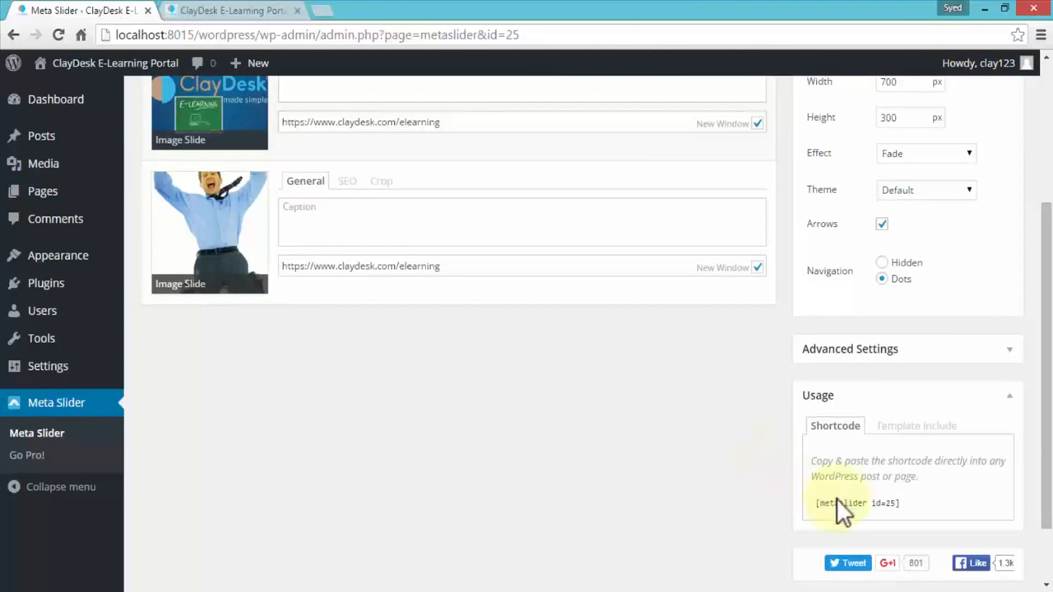
drag(816, 504, 906, 507)
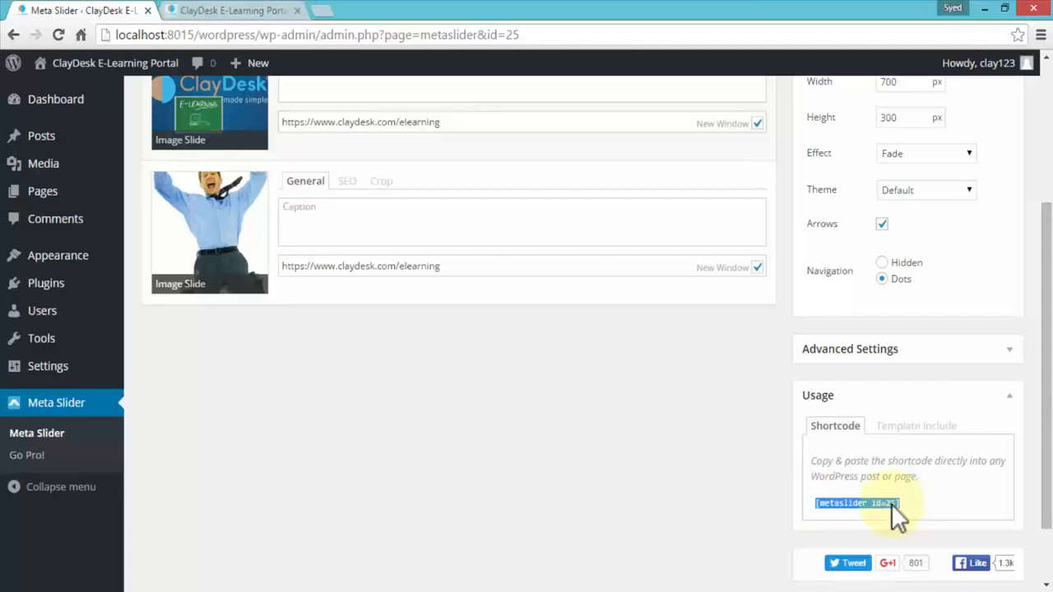
click(793, 503)
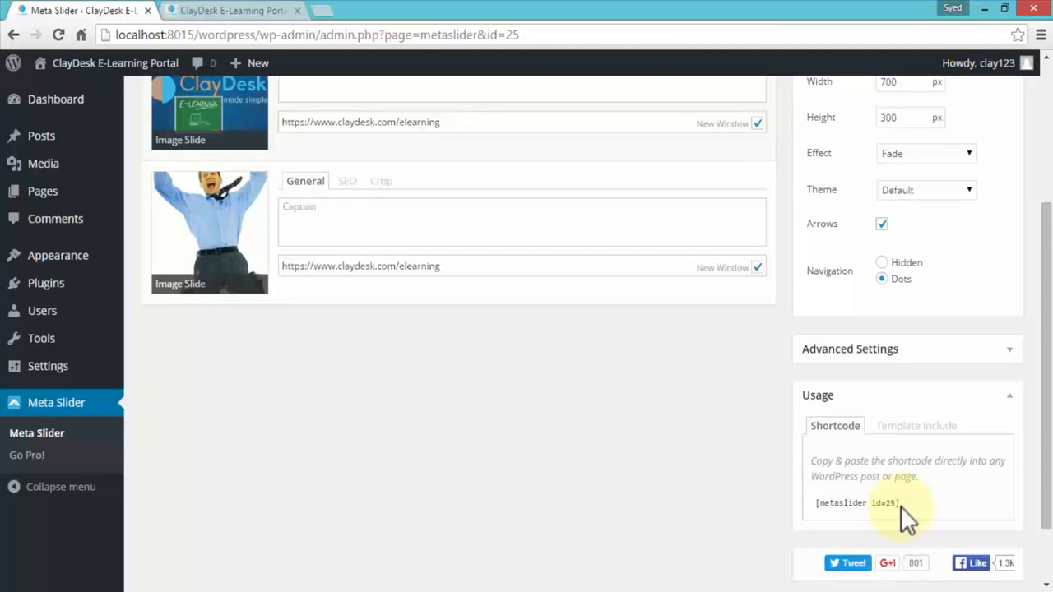
Save and preview the slideshow, test a slide's link, close the page it opens, and advance to the other slide
scroll(652, 446, up, 3)
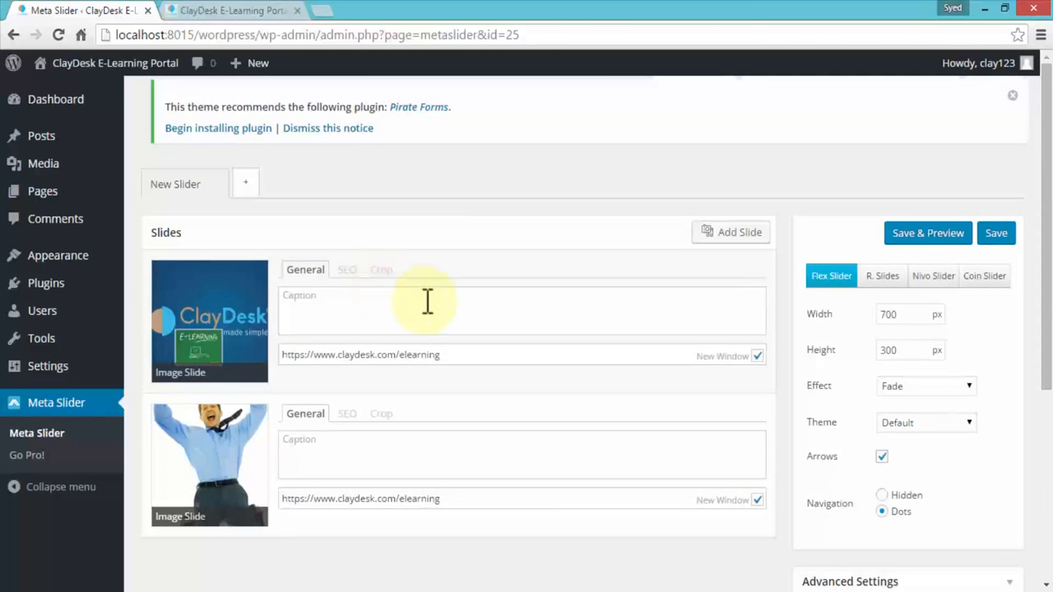
click(906, 235)
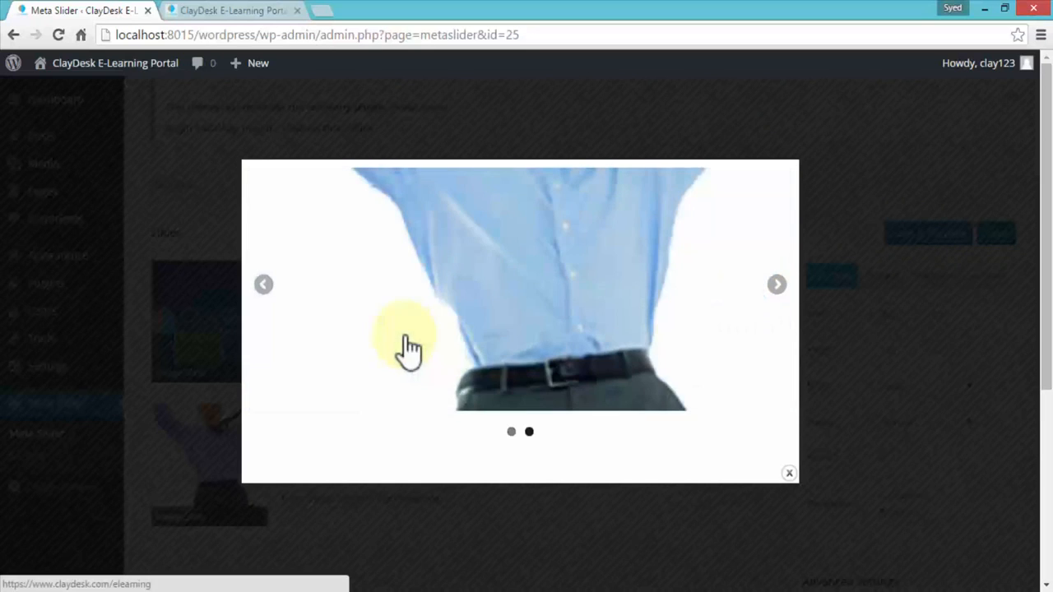
click(520, 282)
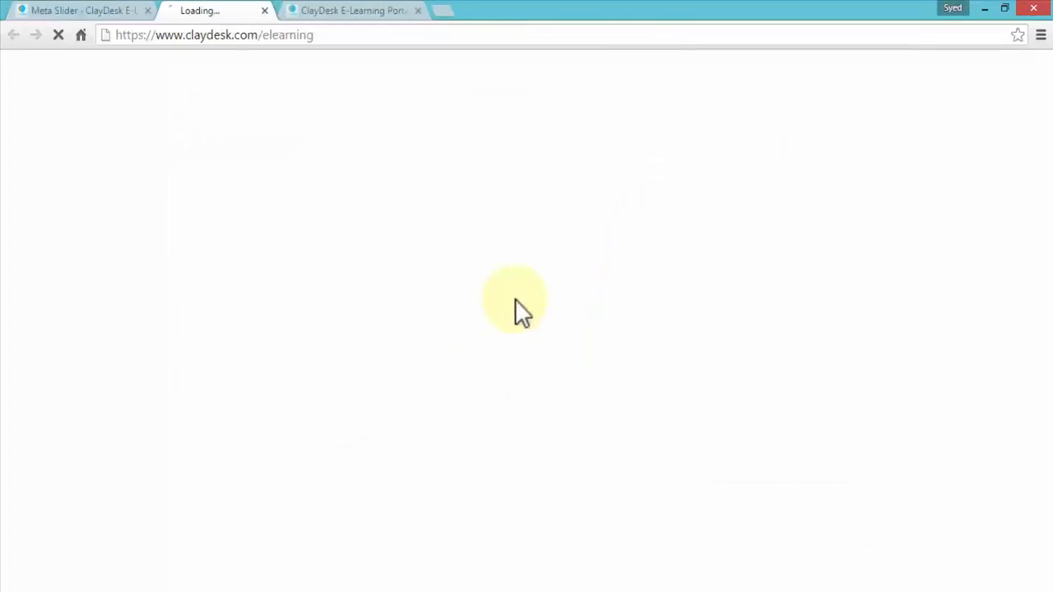
click(297, 11)
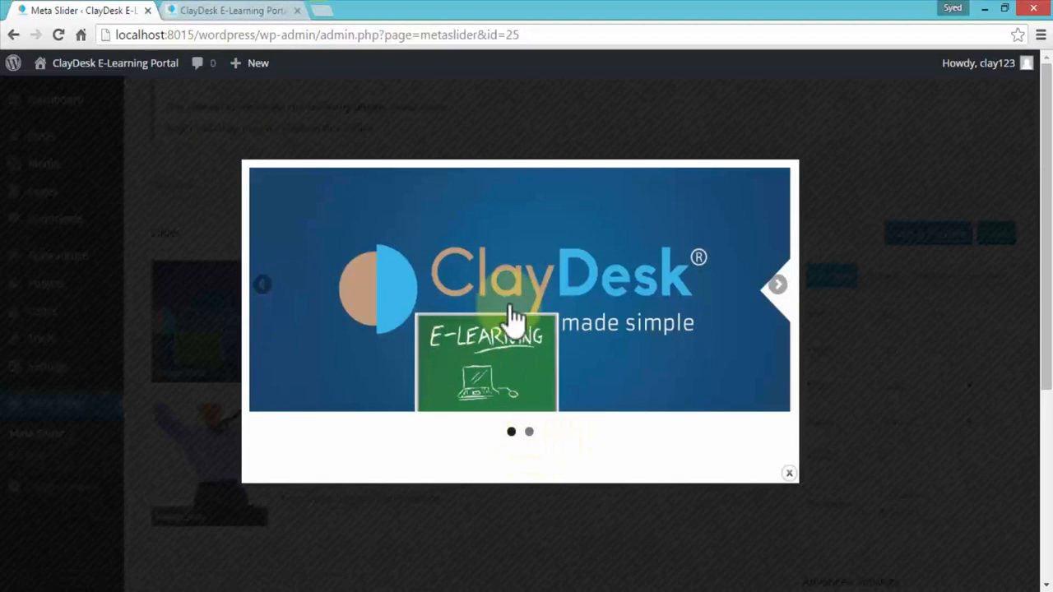
click(777, 286)
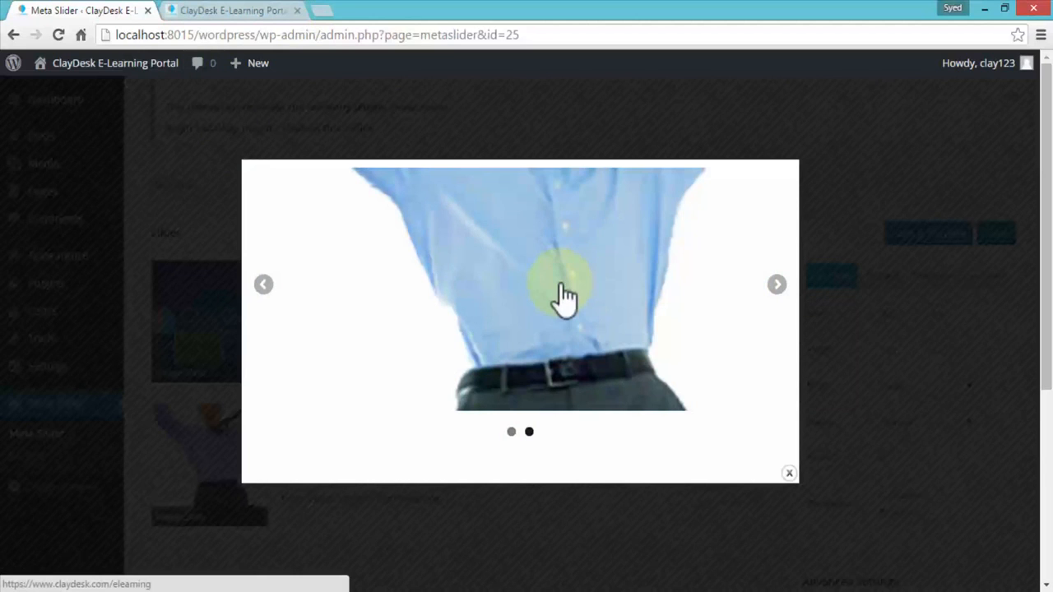
Close the slideshow preview and delete the man-jumping slide from the slider
click(788, 476)
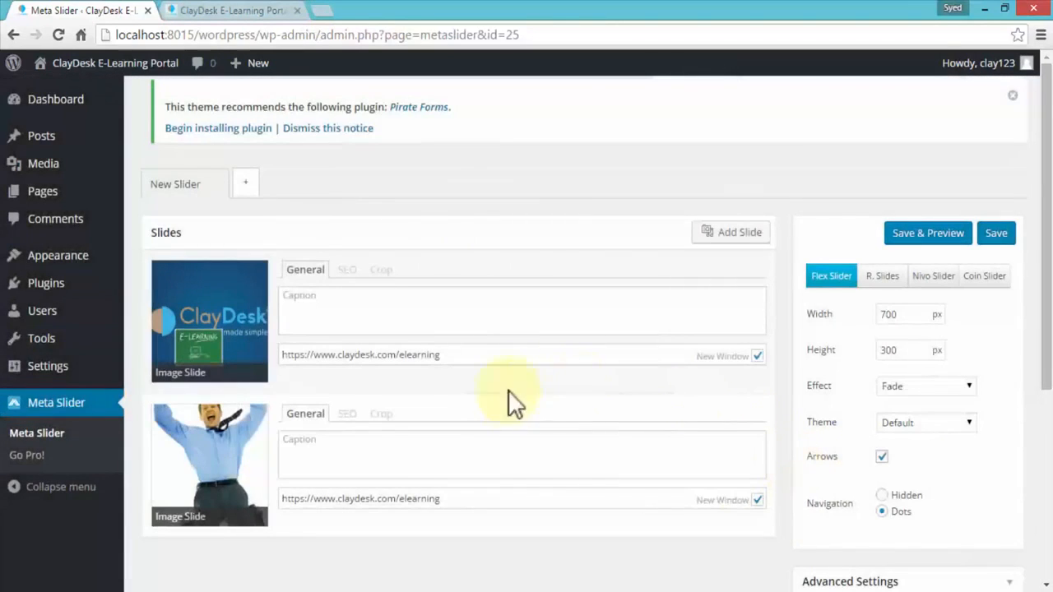
scroll(214, 395, down, 1)
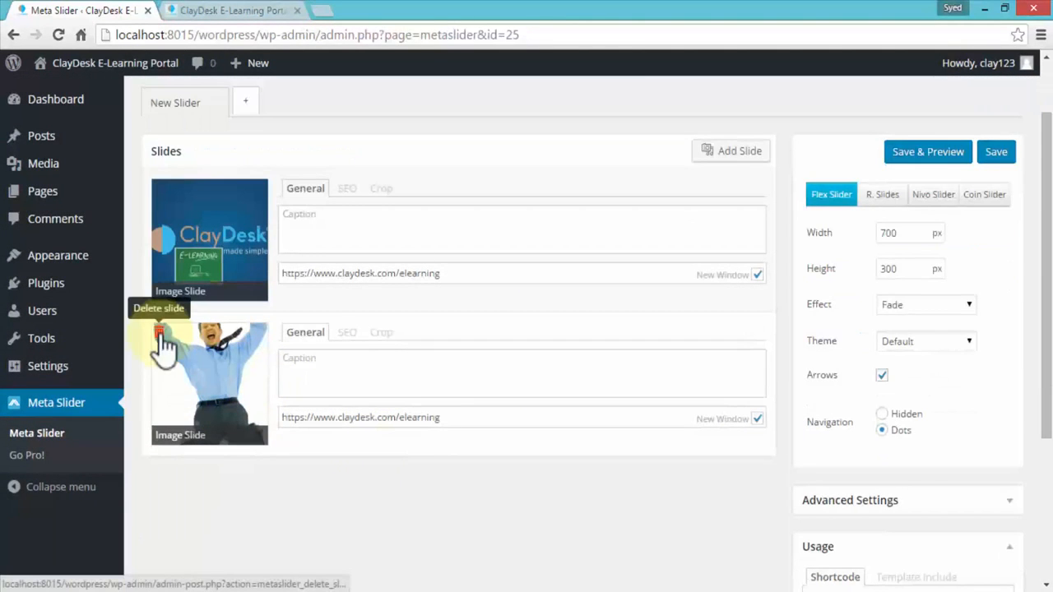
click(159, 333)
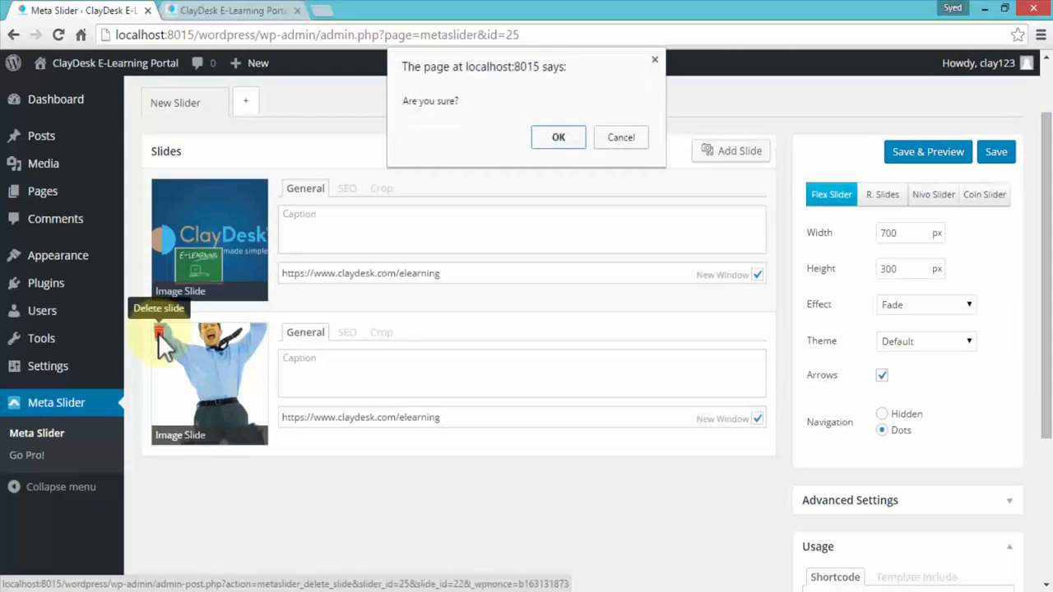
click(567, 133)
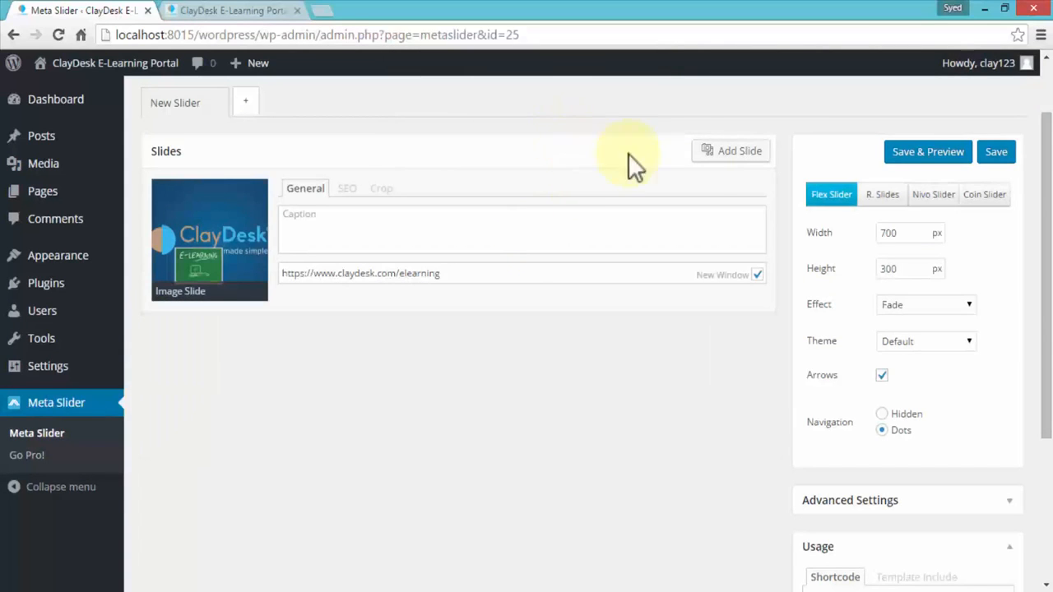
Add claydesk-600x600-600x267-1.jpg, titled ClayDesk Logo, from the media library as the second slide
click(735, 154)
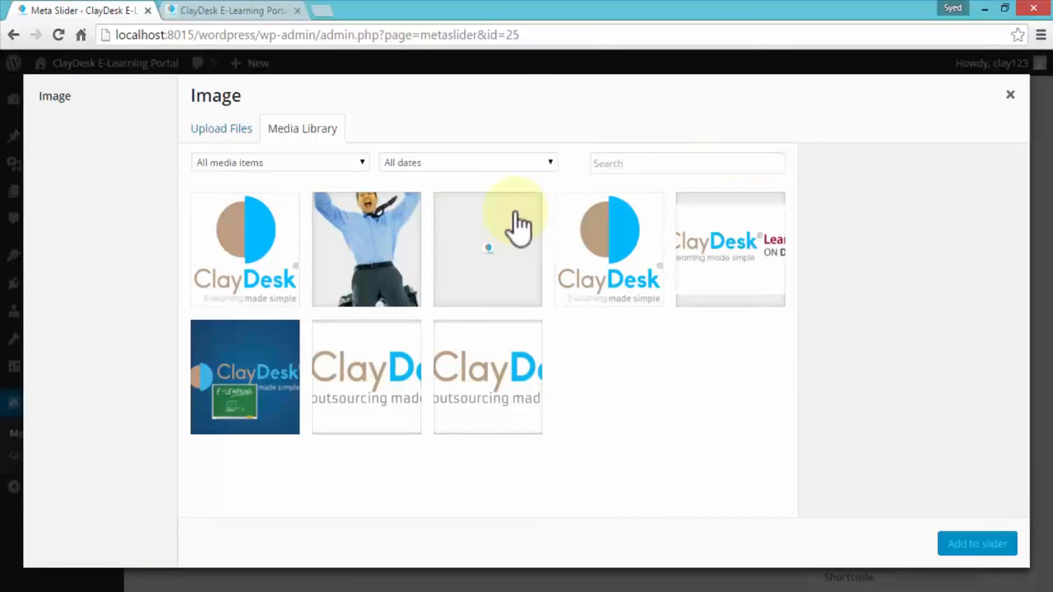
click(358, 401)
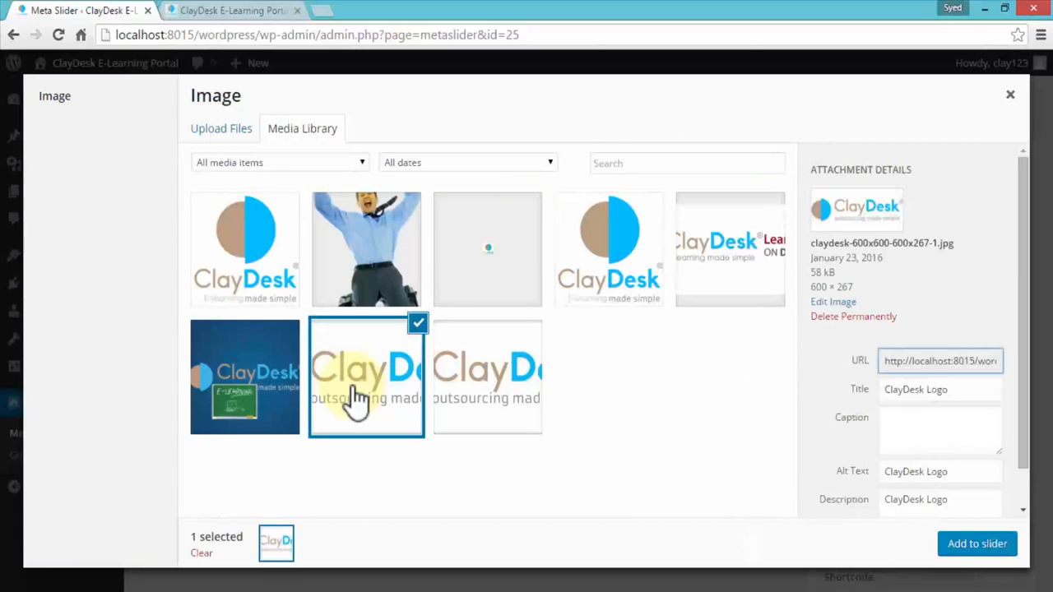
click(968, 551)
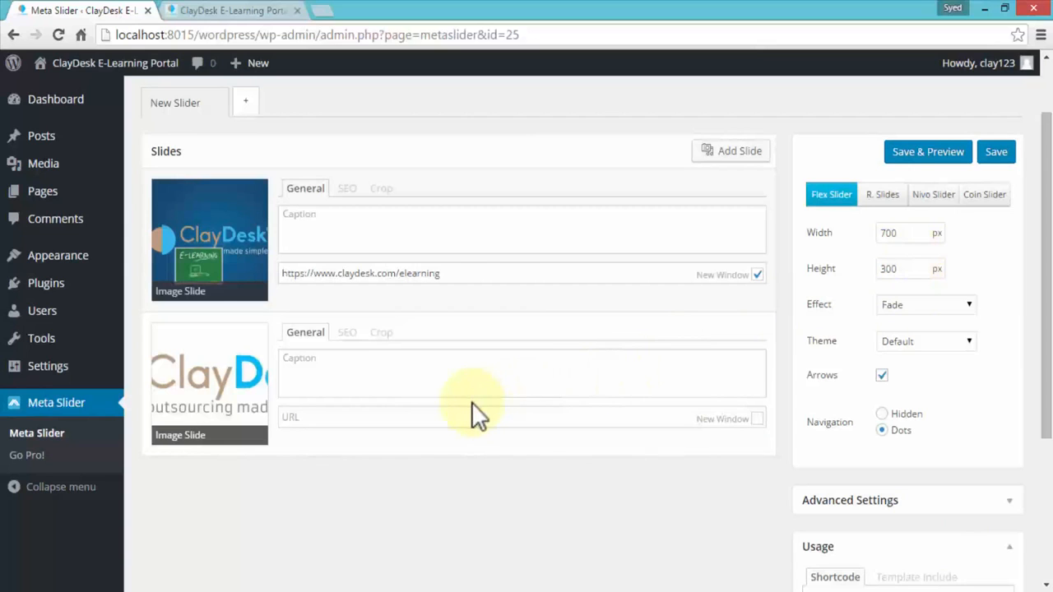
Save and preview the slideshow with the new logo slide, close the preview, and save the slider
click(928, 152)
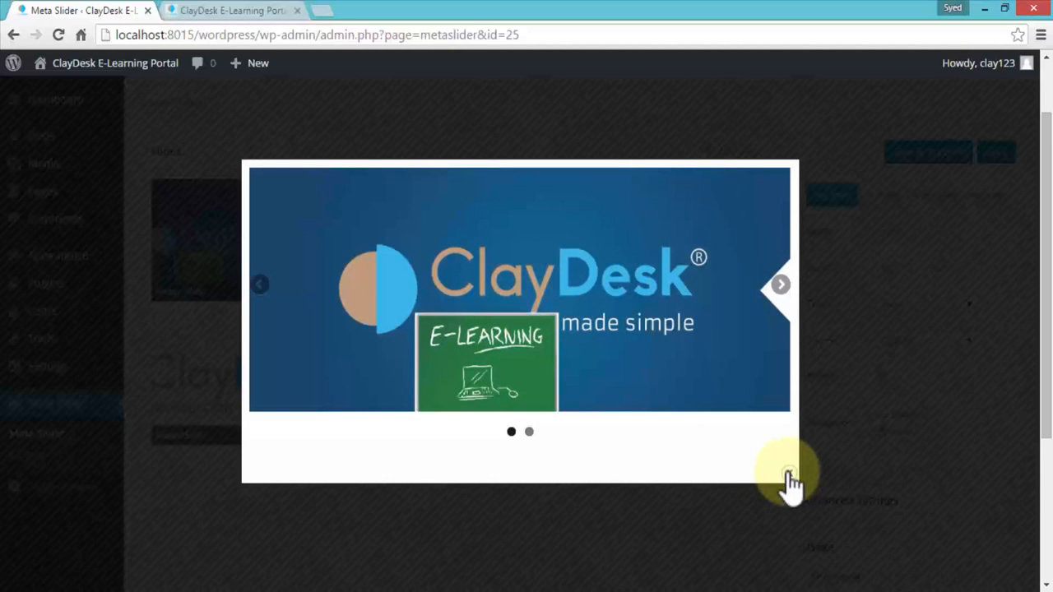
click(788, 476)
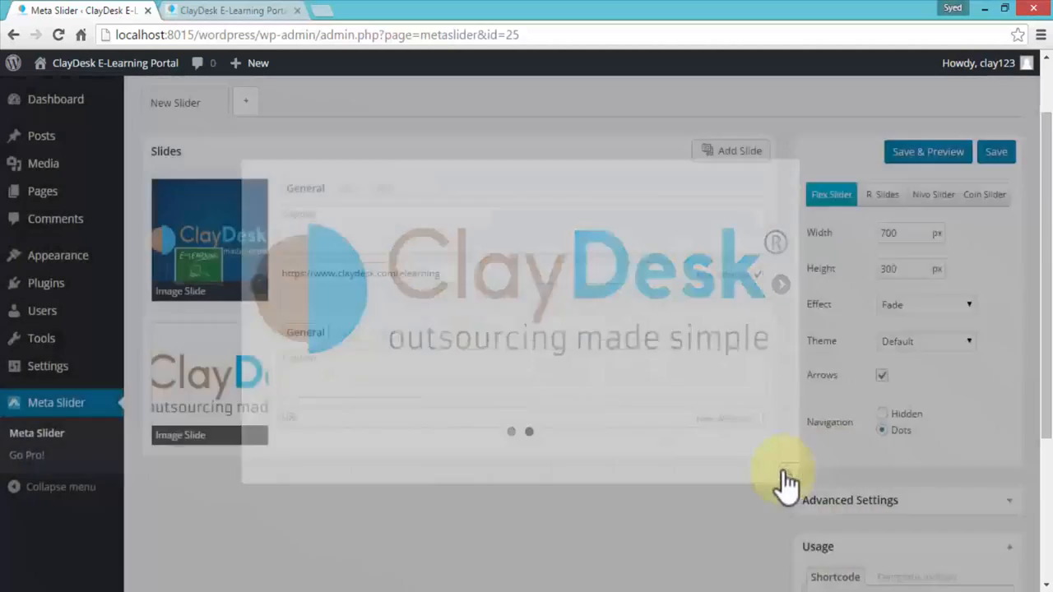
click(997, 155)
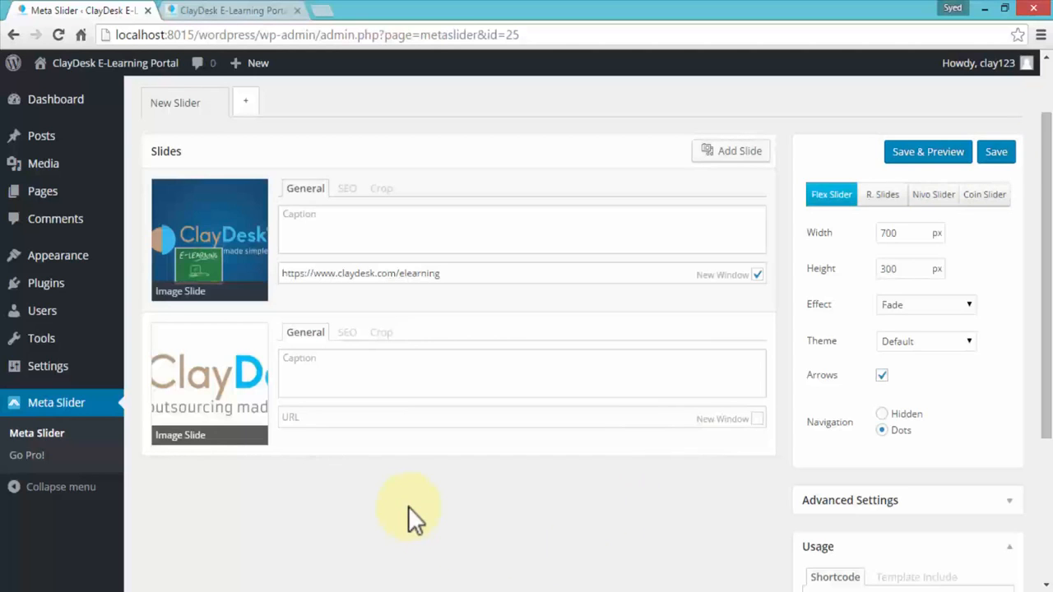
View the site's current Home Page in a separate browser tab and return to the slider settings
mouse_move(67, 66)
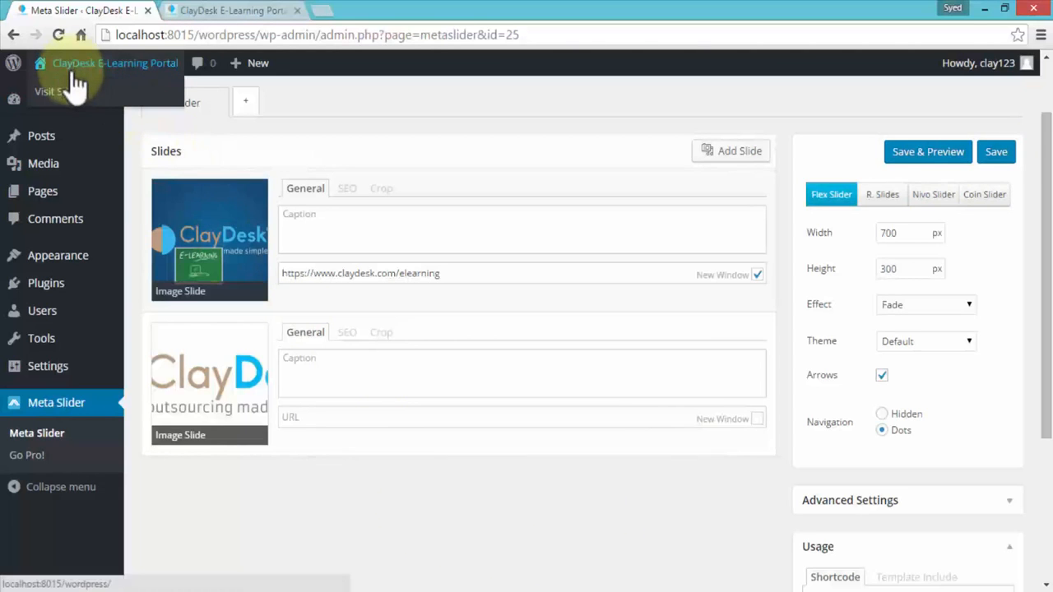
right_click(61, 95)
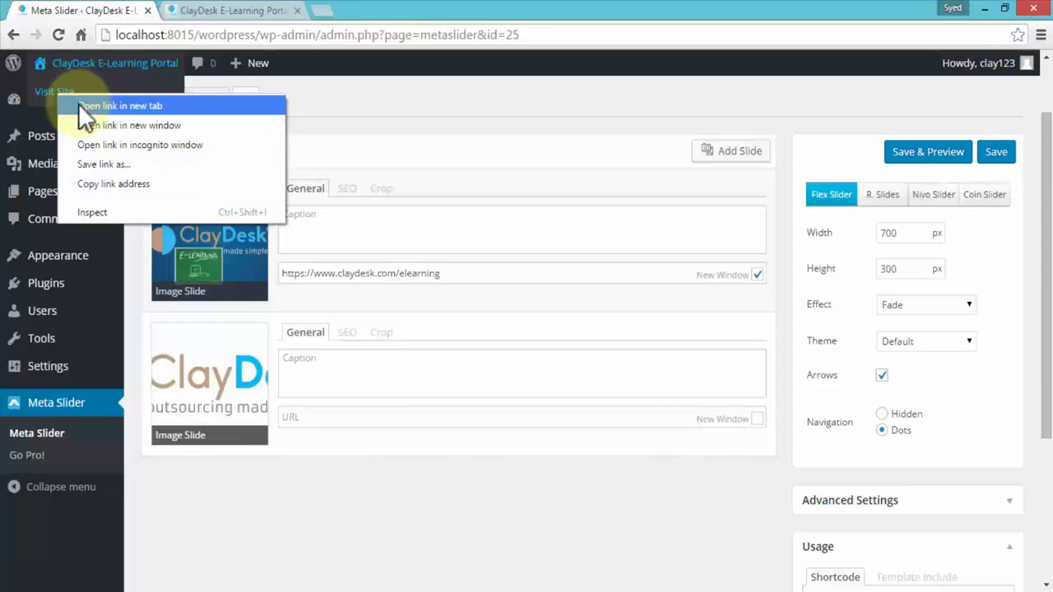
click(79, 104)
click(201, 12)
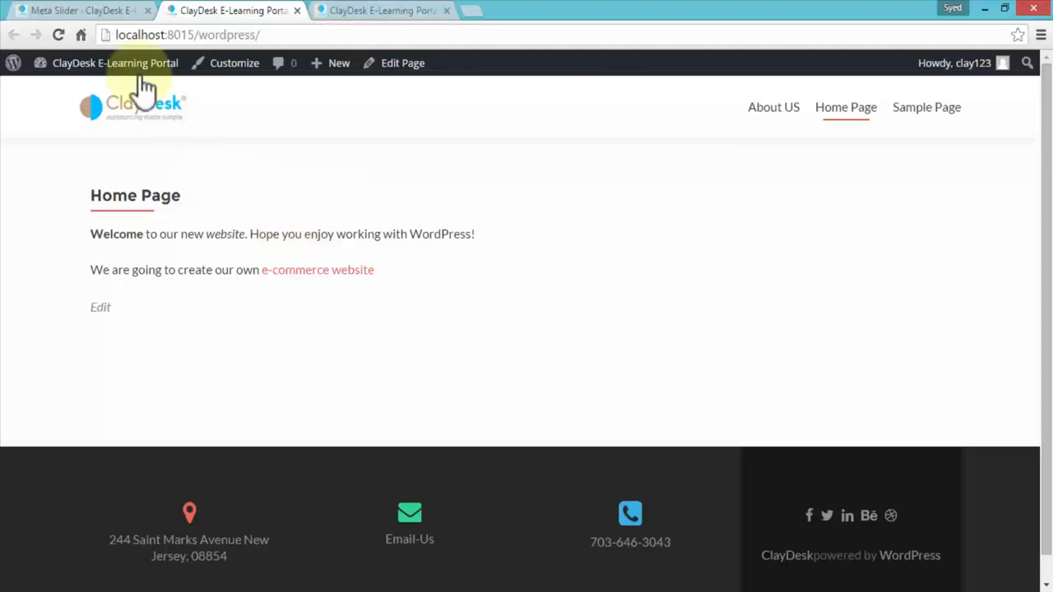
click(106, 12)
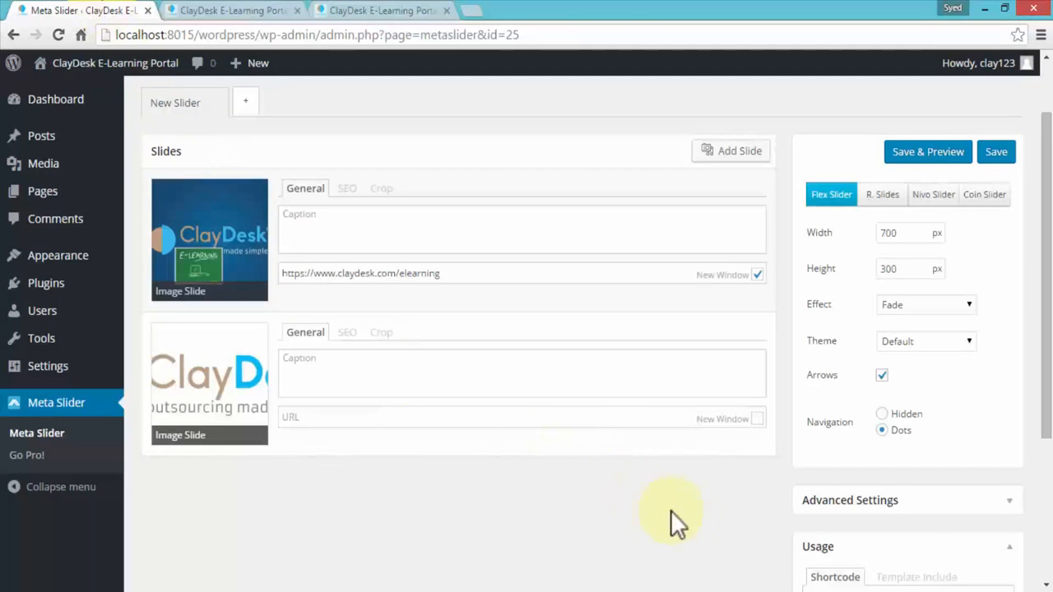
Copy the slider's shortcode [metaslider id=25] from its usage instructions
scroll(691, 515, down, 3)
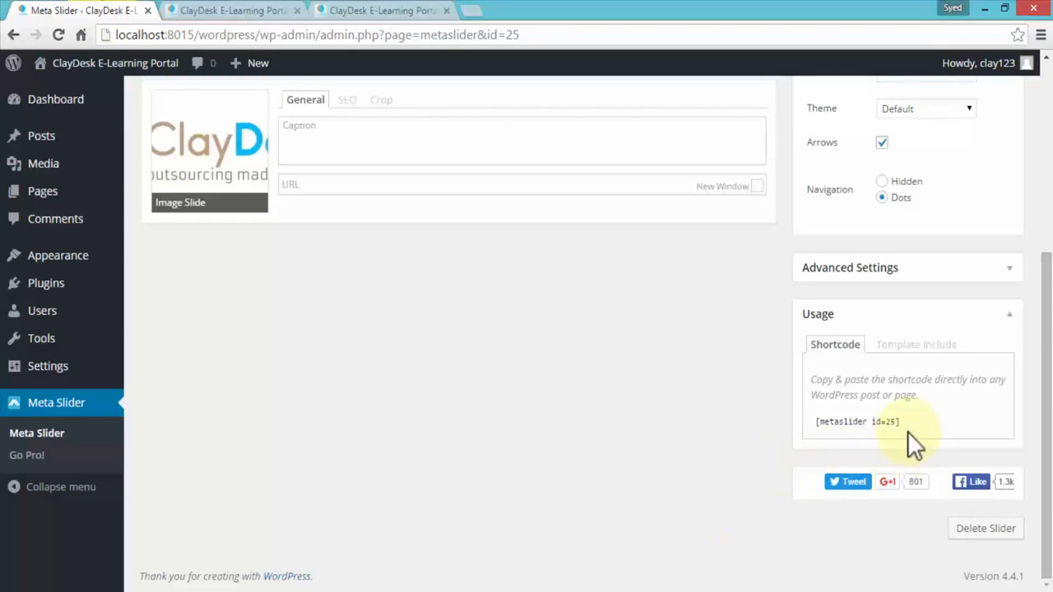
drag(902, 424, 813, 425)
key(ctrl+c)
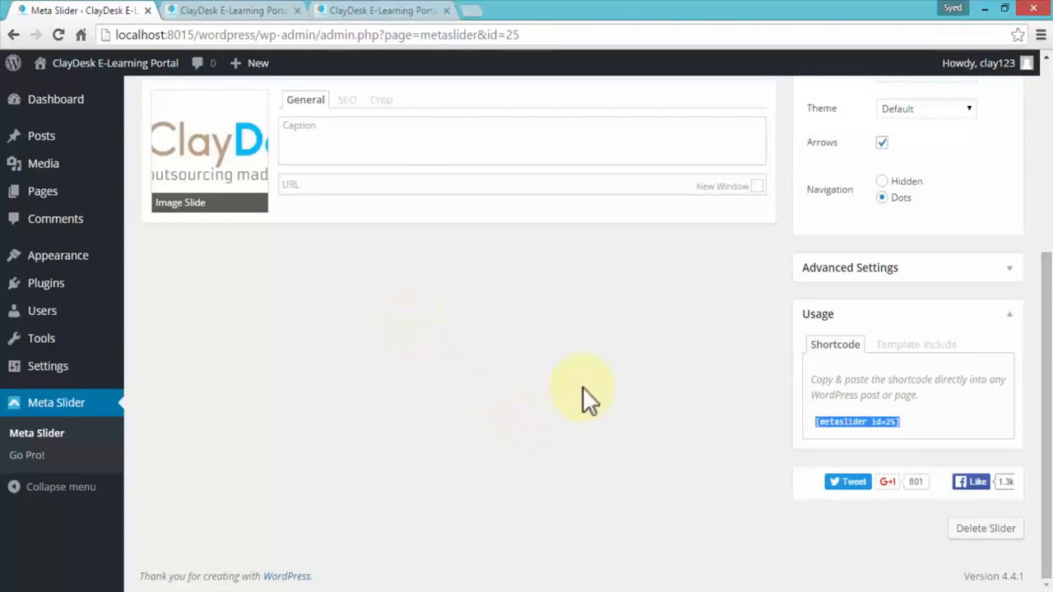
scroll(482, 364, up, 5)
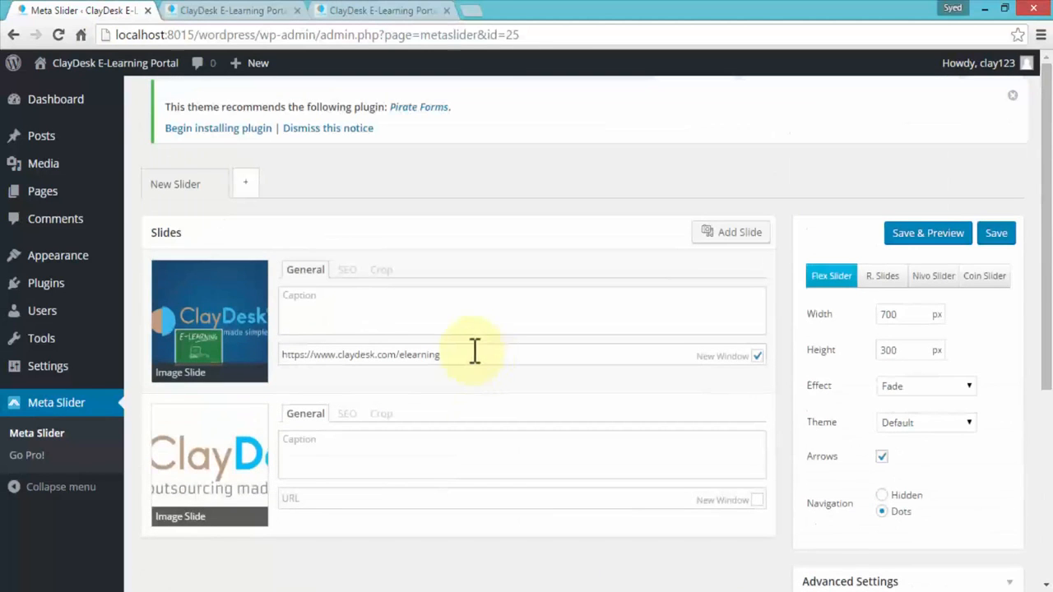
Open the Home Page for editing and switch its content to the visual editor
click(47, 198)
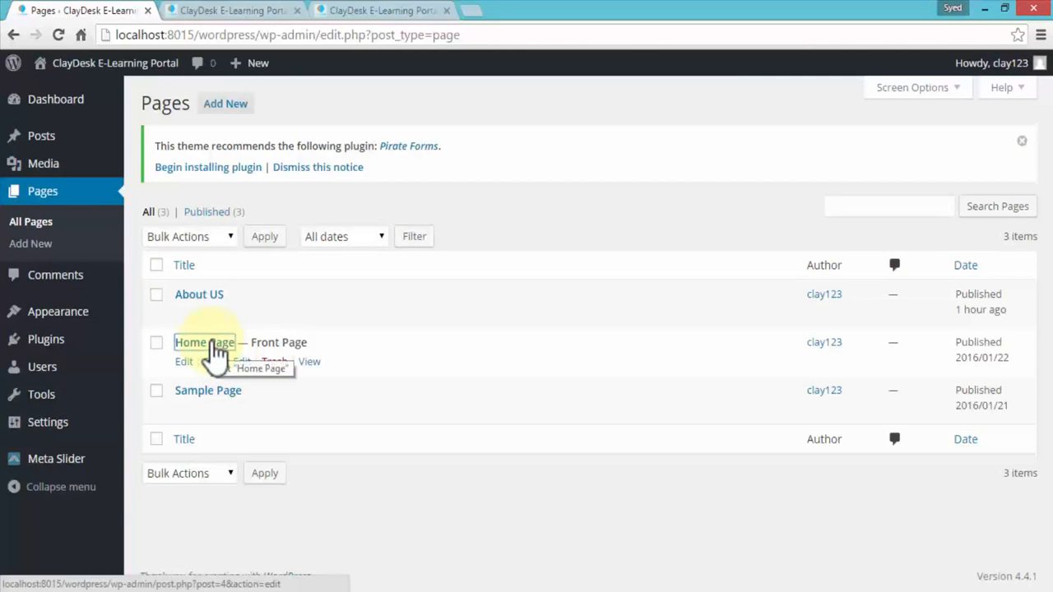
click(216, 349)
click(151, 351)
key(Return)
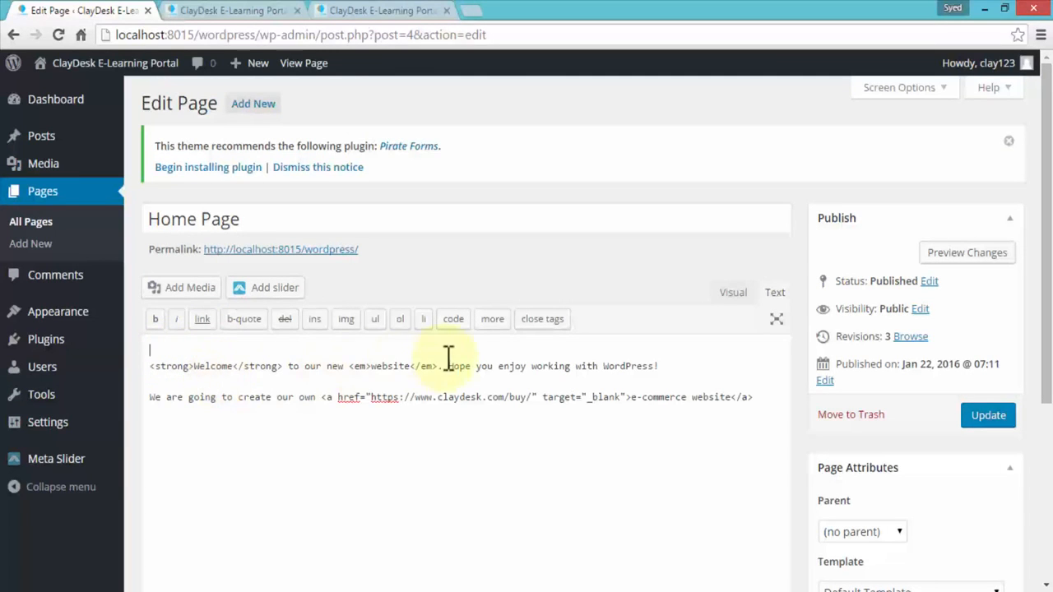
click(733, 294)
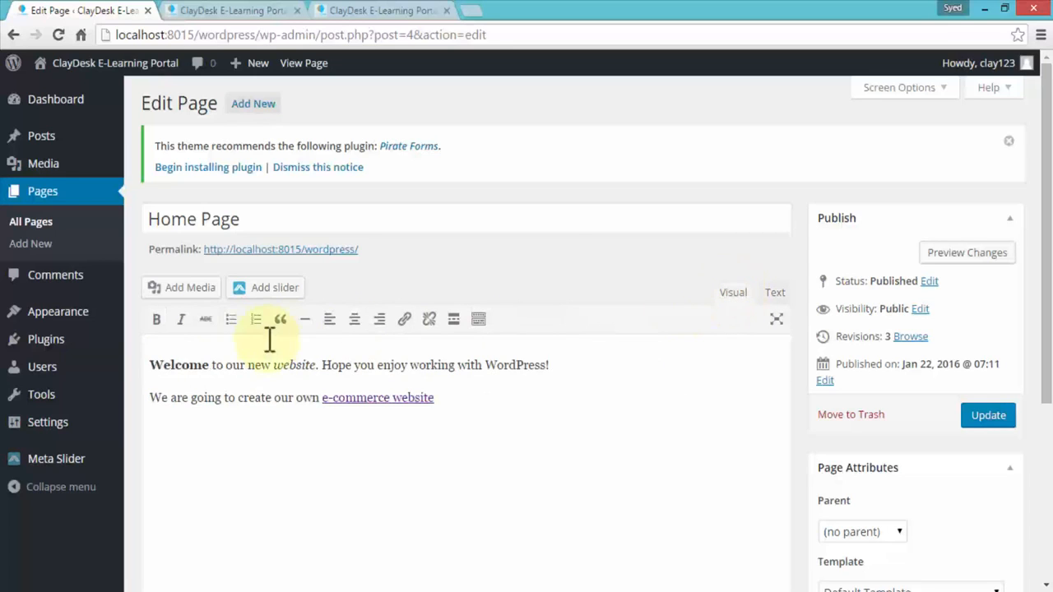
Paste the shortcode [metaslider id=25] on a new line above the Welcome sentence, preview the page, and return to the editor
click(151, 365)
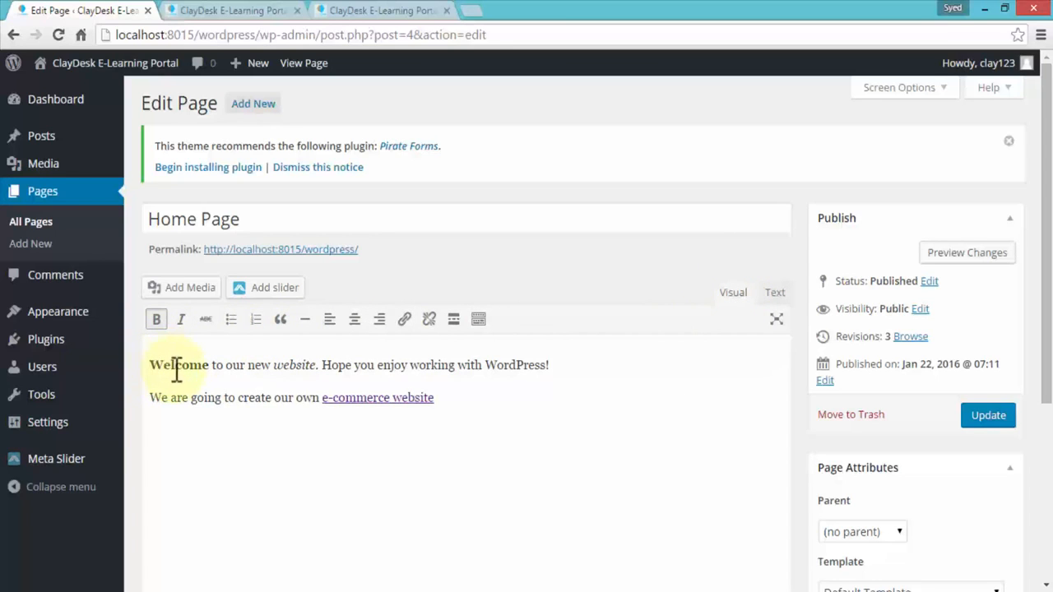
key(Return)
click(180, 370)
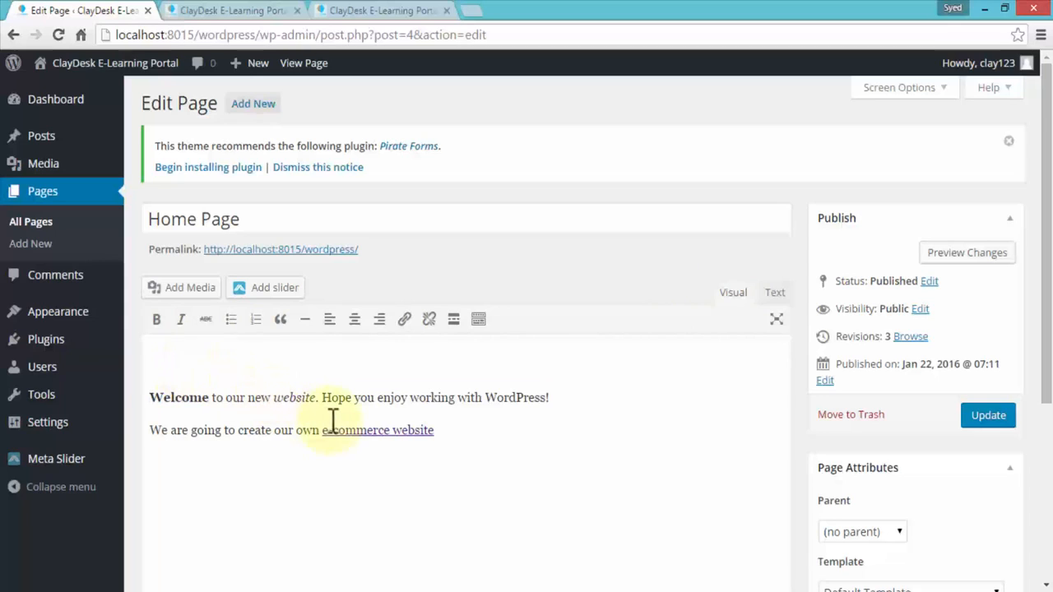
key(ctrl+v)
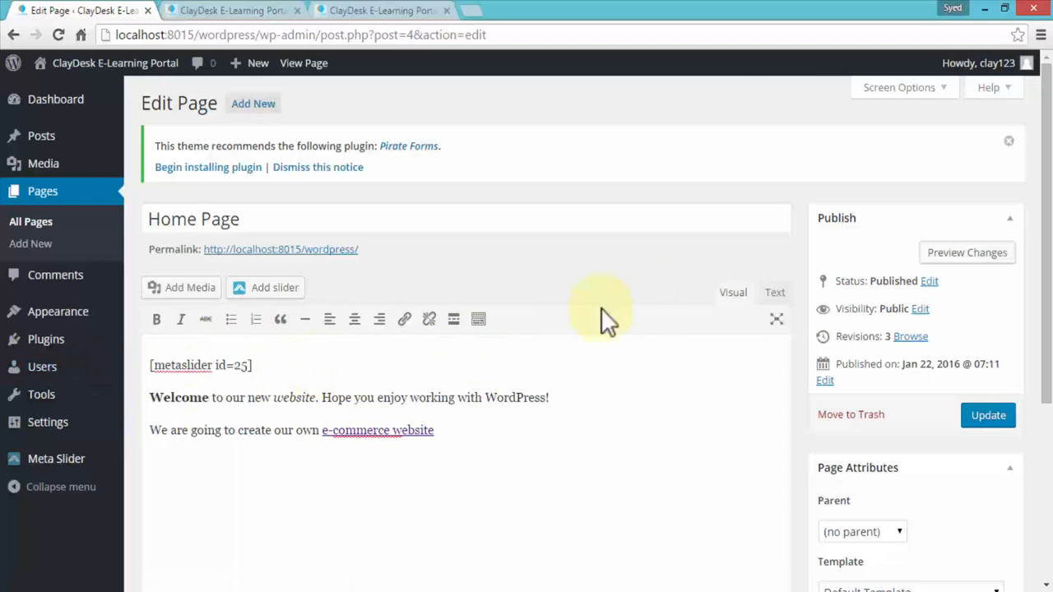
click(955, 249)
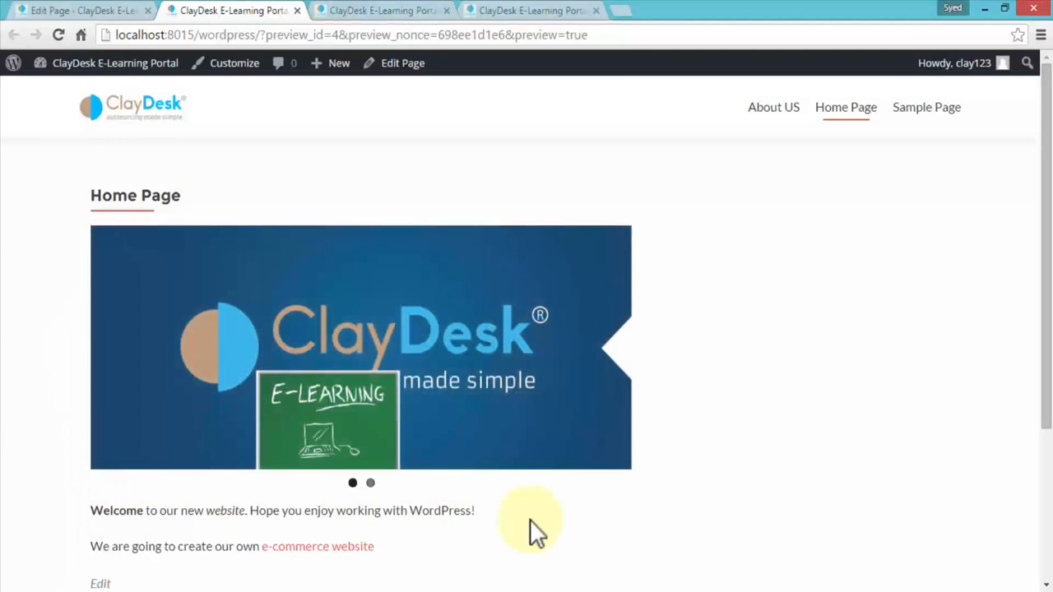
click(113, 11)
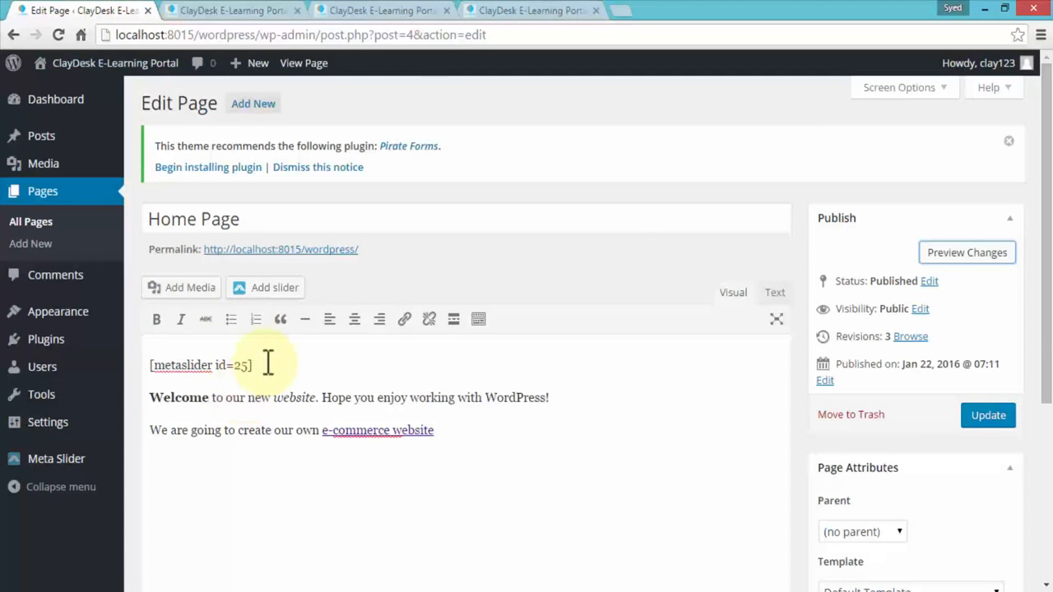
Move the [metaslider id=25] shortcode to a new line below the e-commerce website sentence and preview the page
drag(265, 362, 134, 362)
key(ctrl+c)
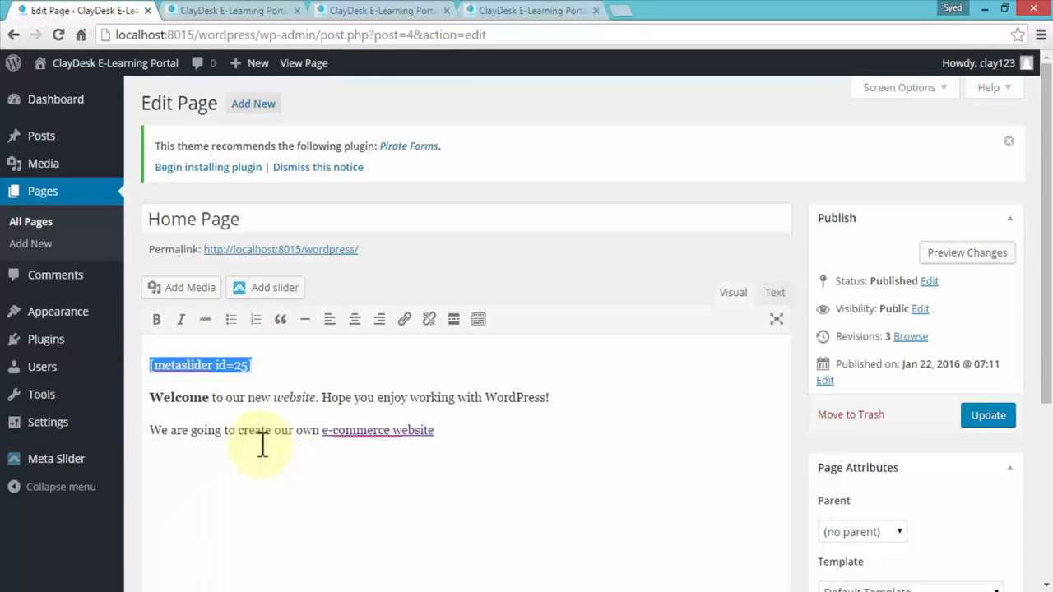
key(Delete)
key(Delete)
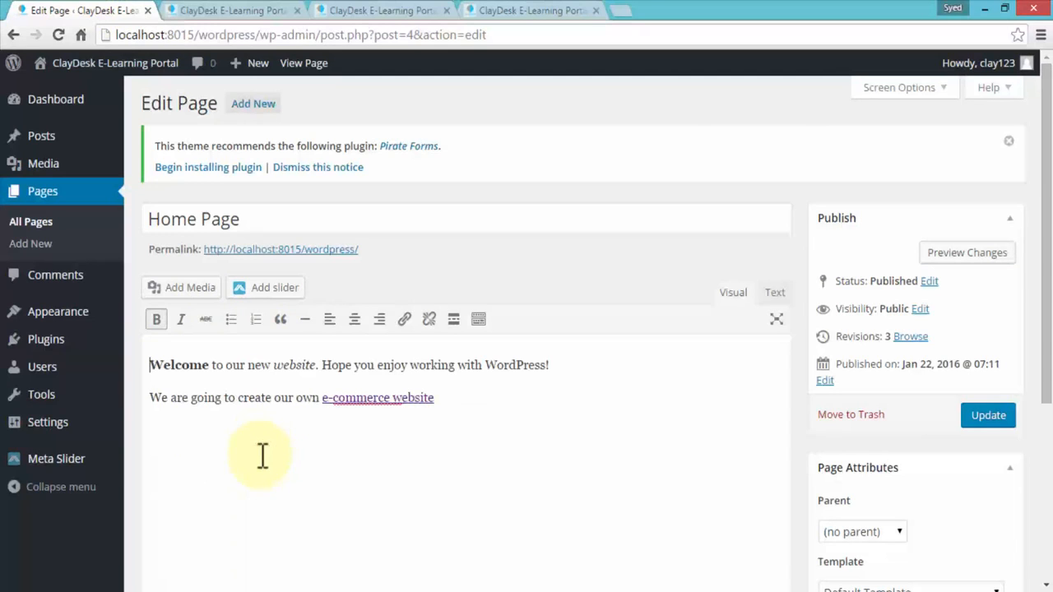
click(250, 423)
click(480, 403)
key(Return)
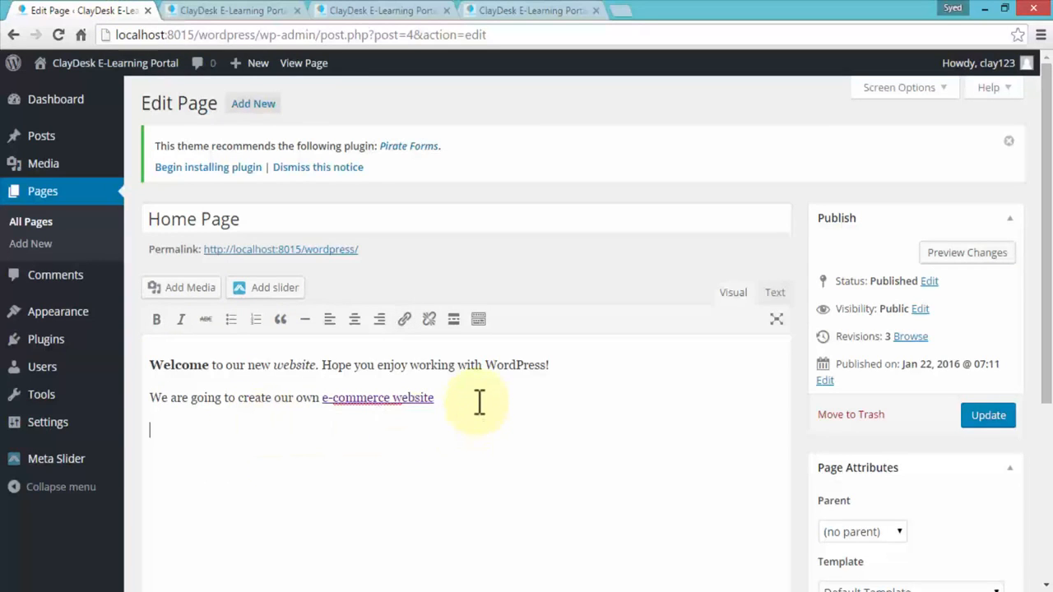
key(ctrl+v)
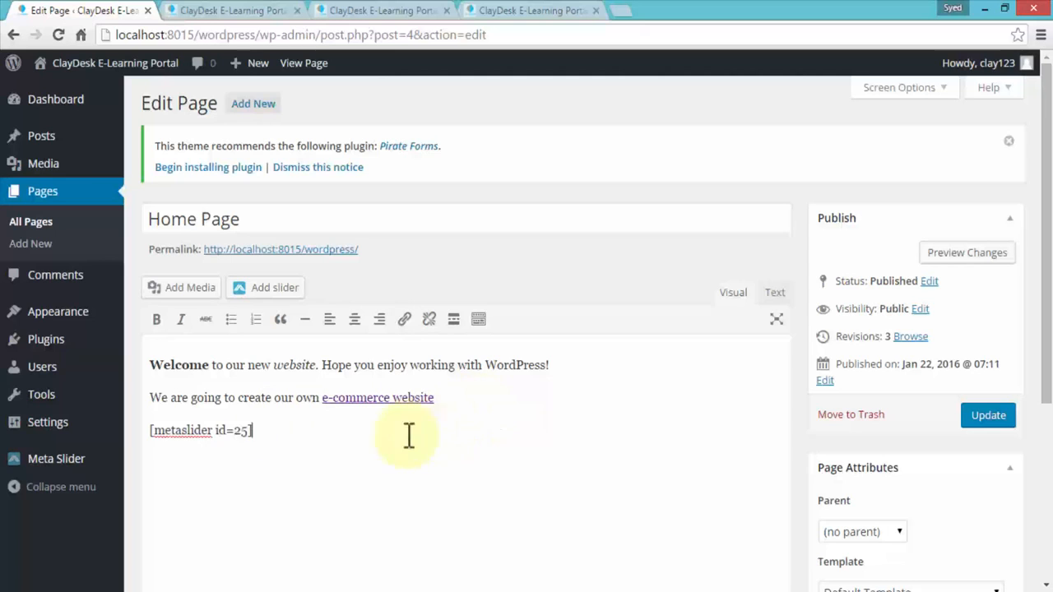
click(946, 254)
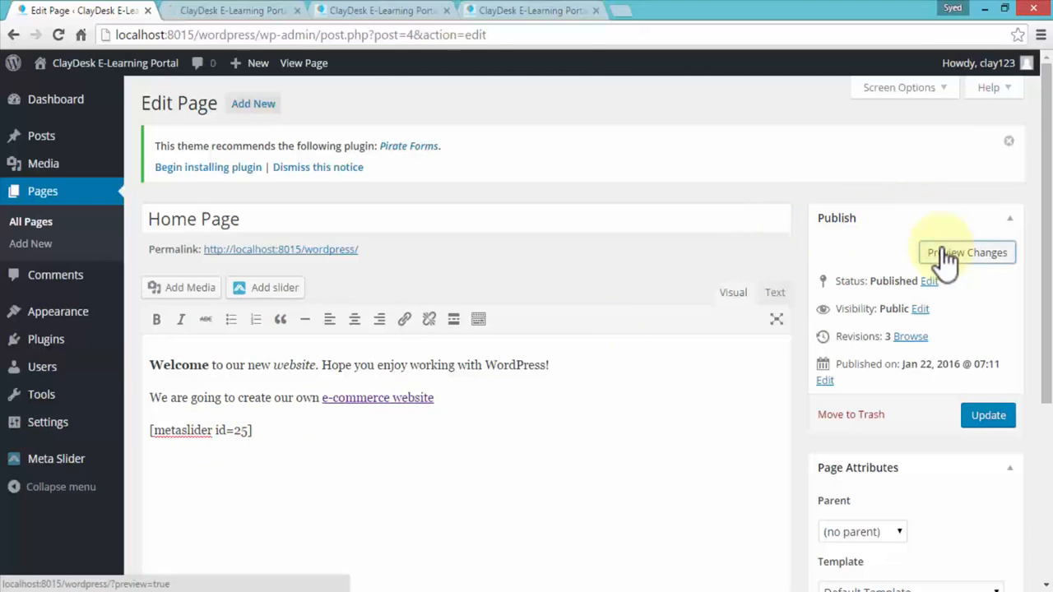
click(228, 14)
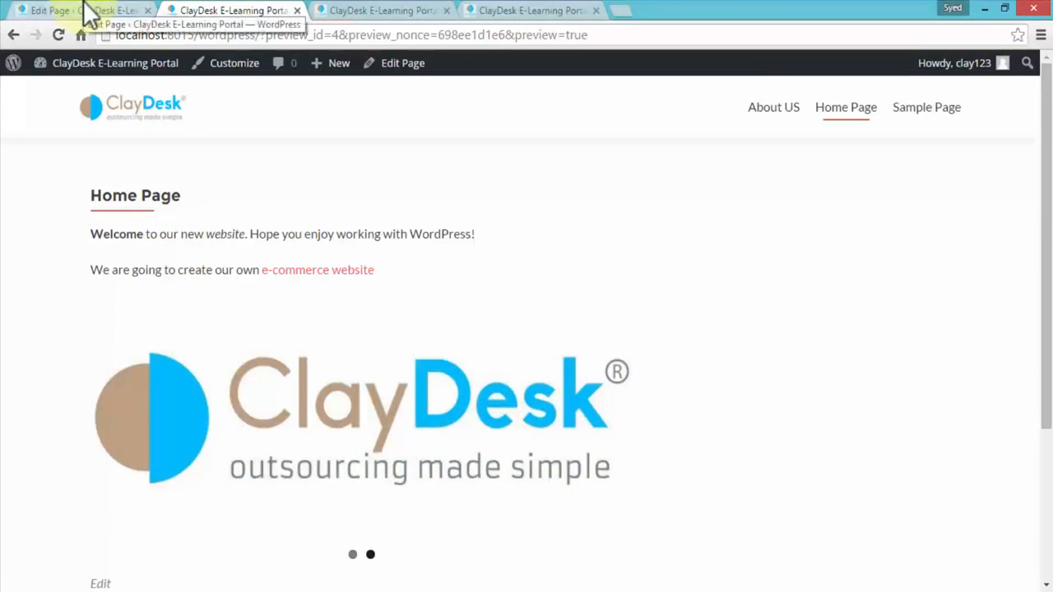
Move the [metaslider id=25] shortcode back to its own line above the Welcome sentence and update the Home Page
click(89, 12)
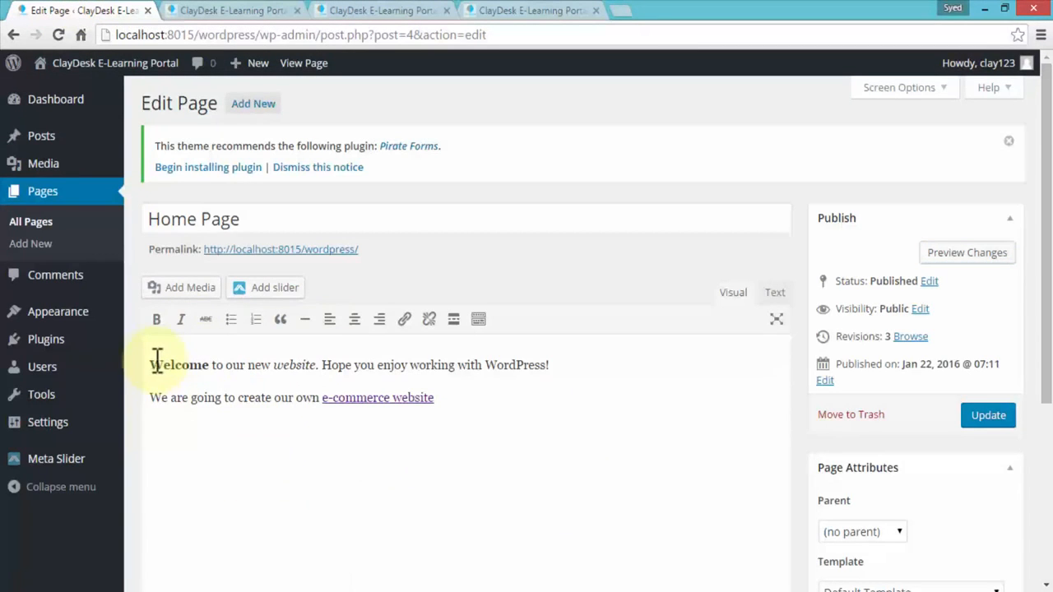
click(150, 364)
key(Return)
key(Up)
key(ctrl+v)
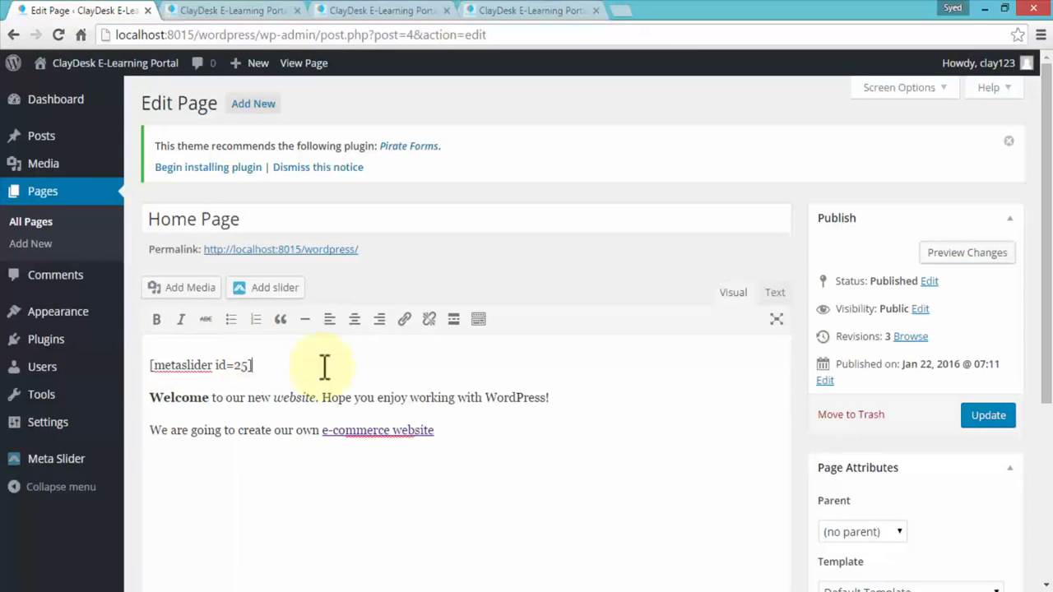
click(987, 416)
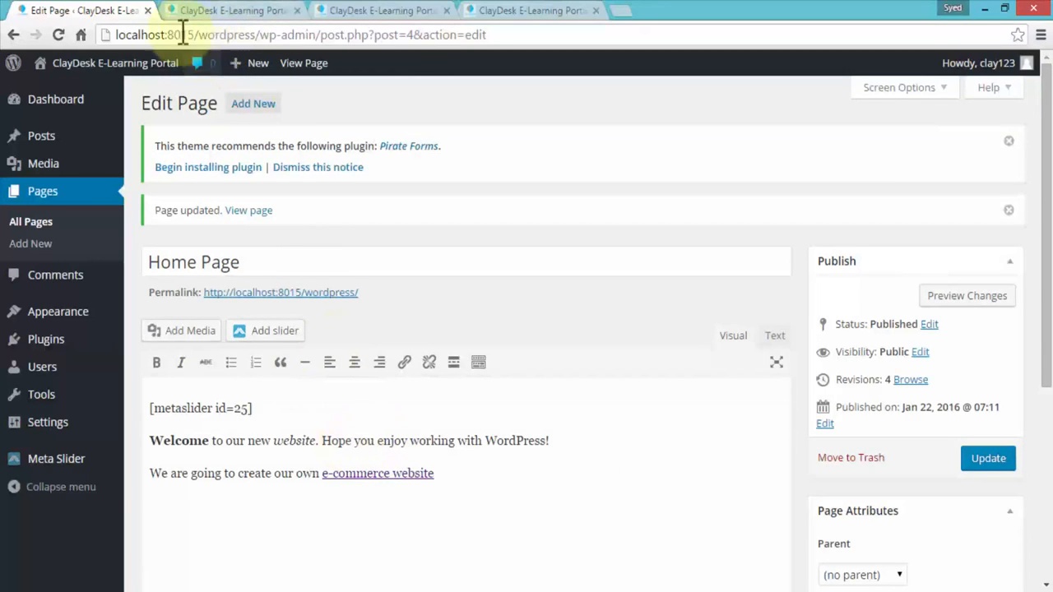
View the live Home Page in a new browser tab, test the first slide's link, and return to the page editor
mouse_move(90, 64)
right_click(51, 92)
click(68, 101)
click(352, 15)
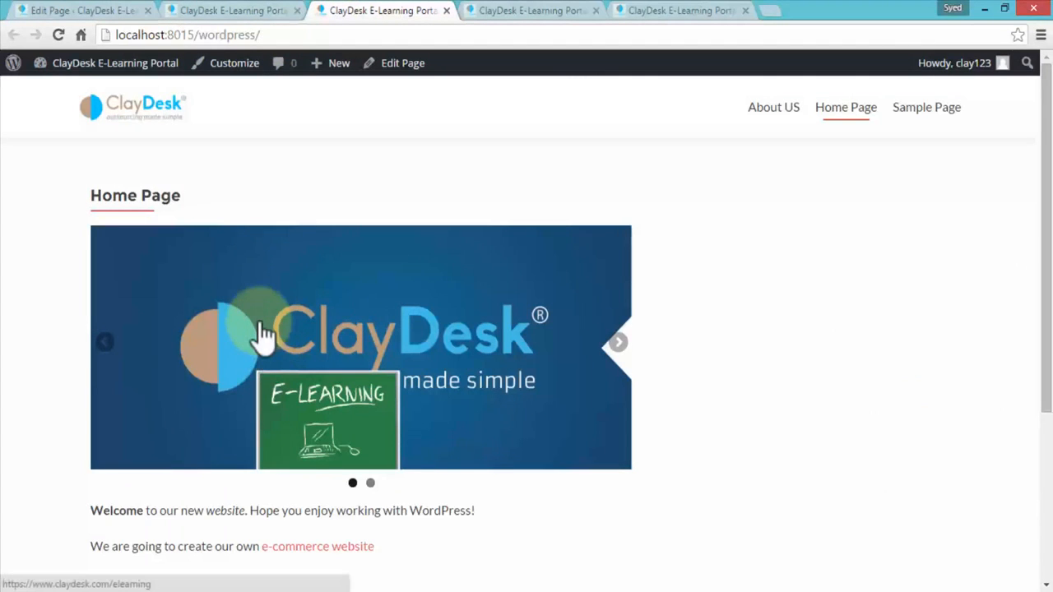
click(398, 328)
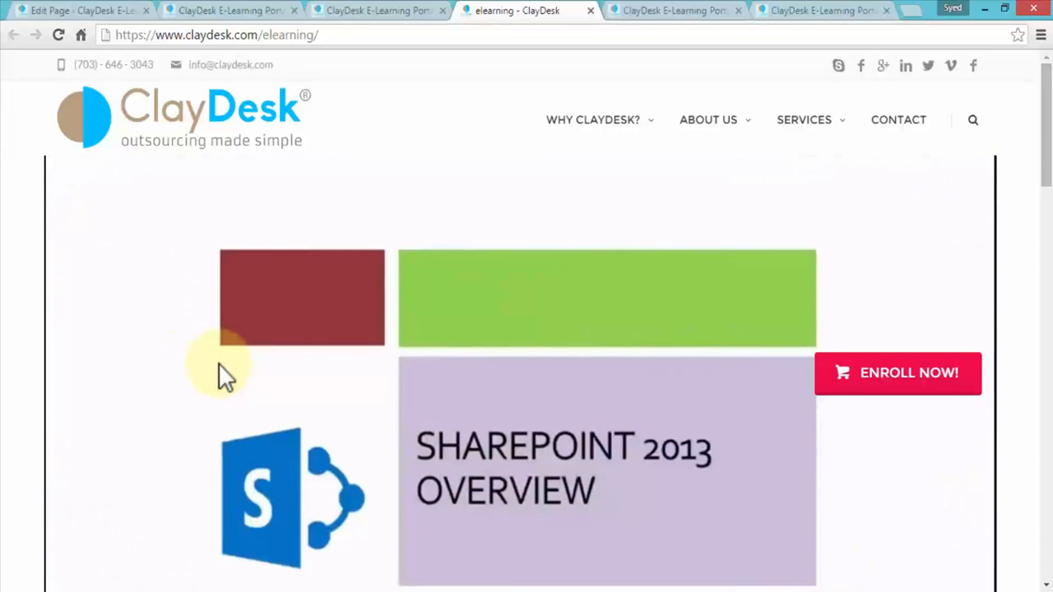
click(200, 11)
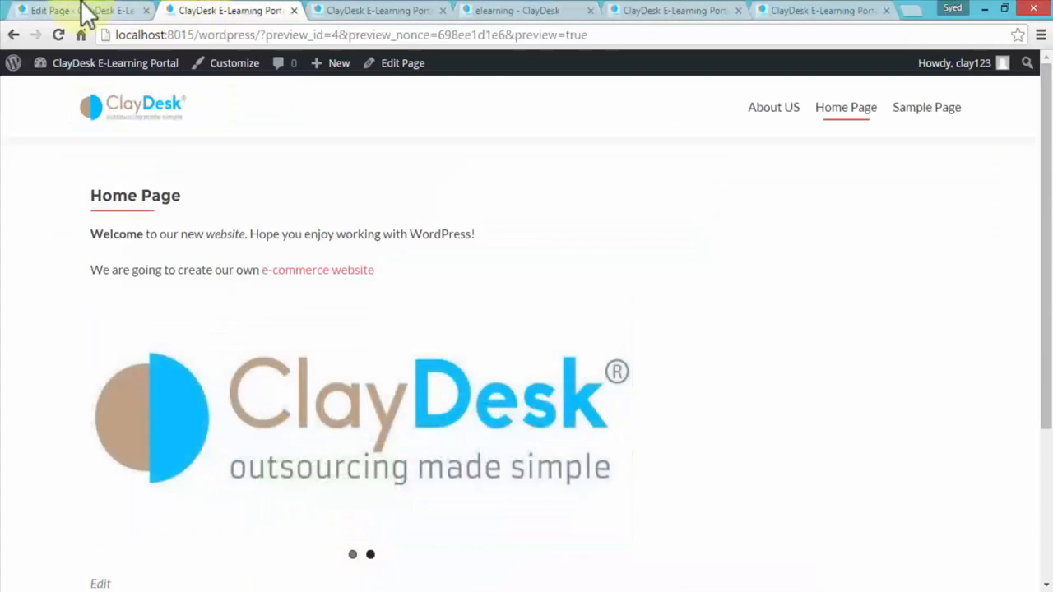
click(87, 11)
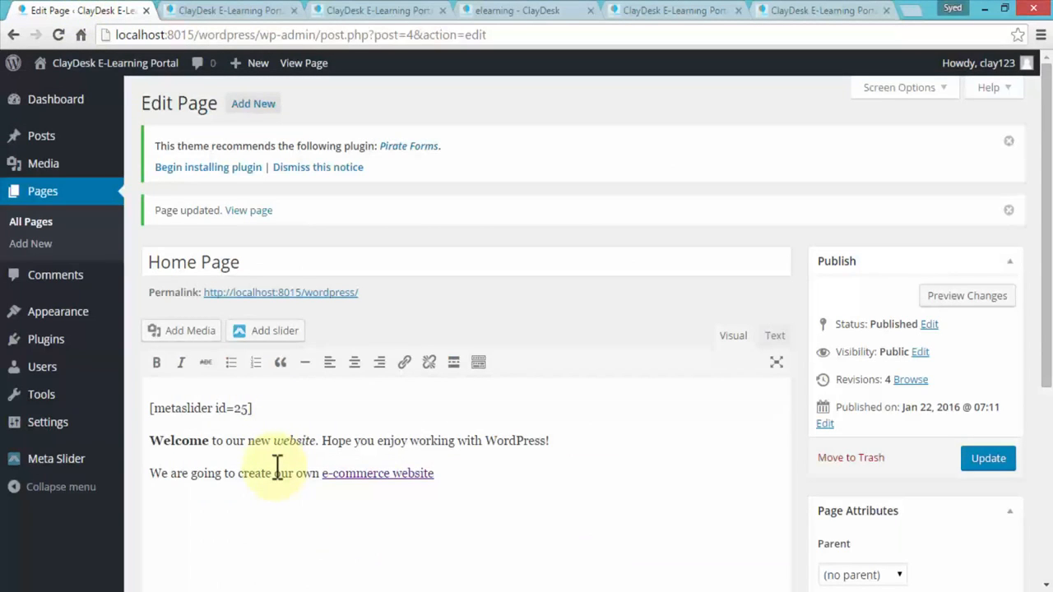